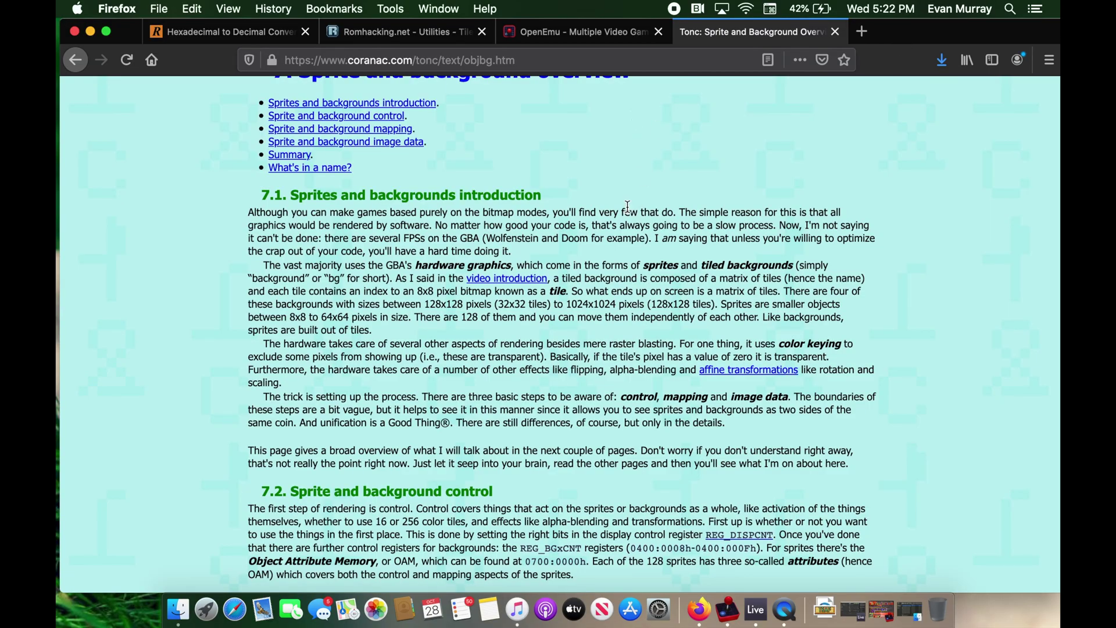
Scroll back to the top of the Tonc sprite chapter, then switch to the OpenEmu website tab
scroll(628, 207, "up", 2)
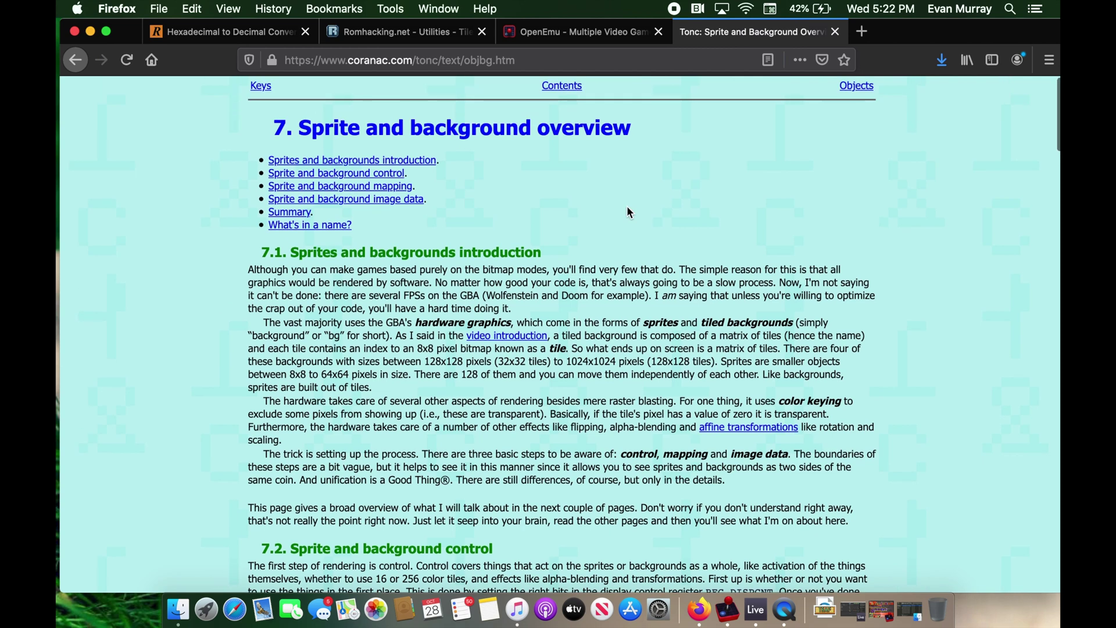
left_click(557, 38)
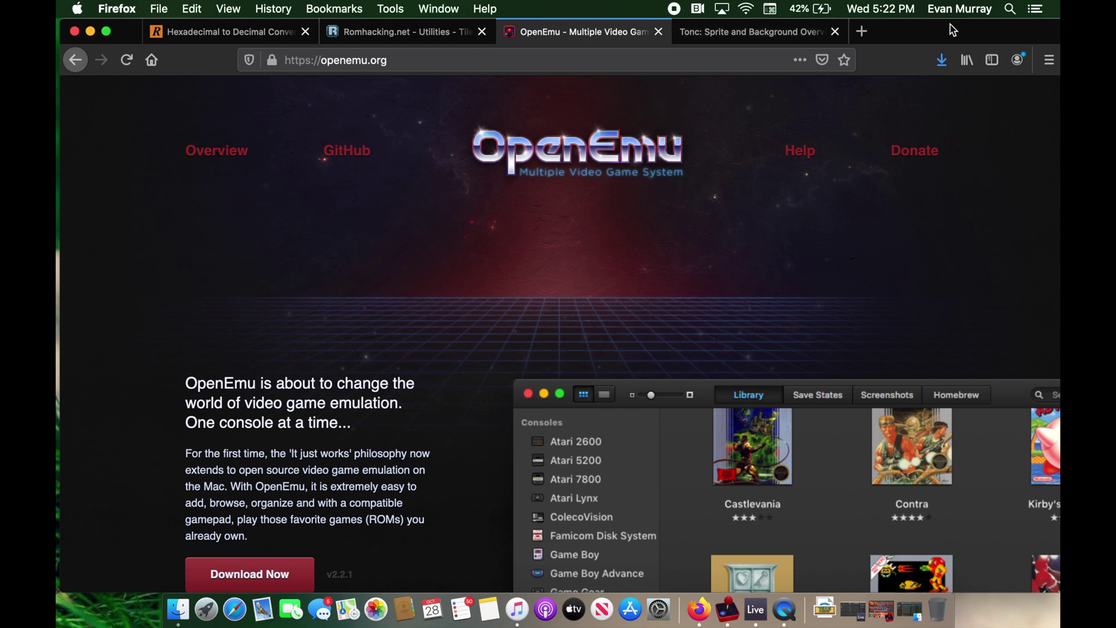
Visit the Romhacking.net Tile Molester page, then the hex converter showing 0145c318 = 21349144
left_click_drag(954, 30, 949, 30)
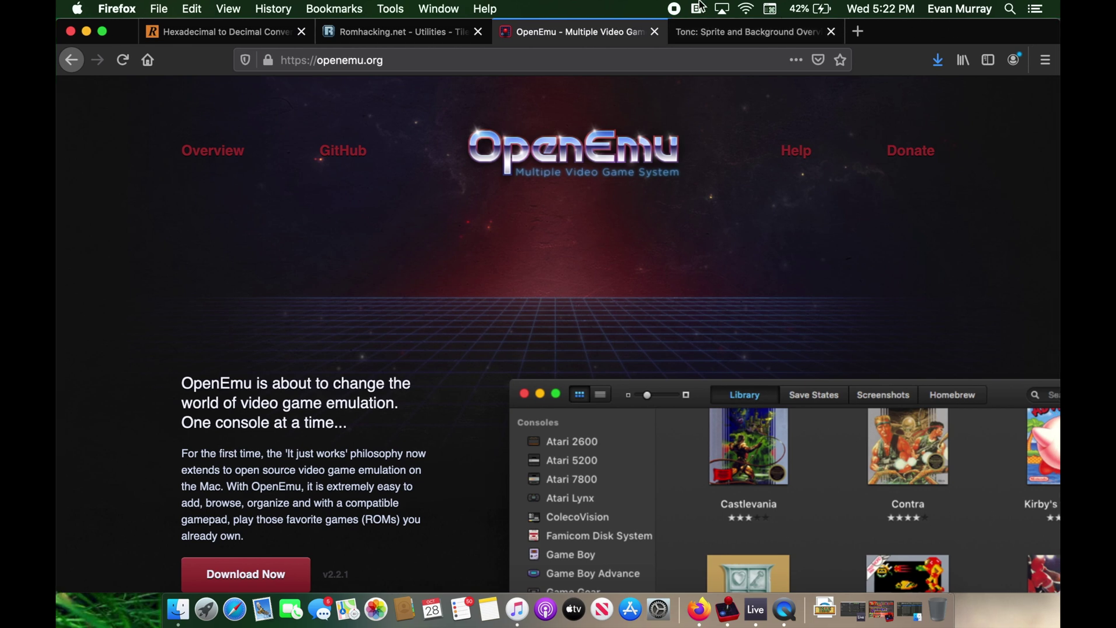
left_click(374, 33)
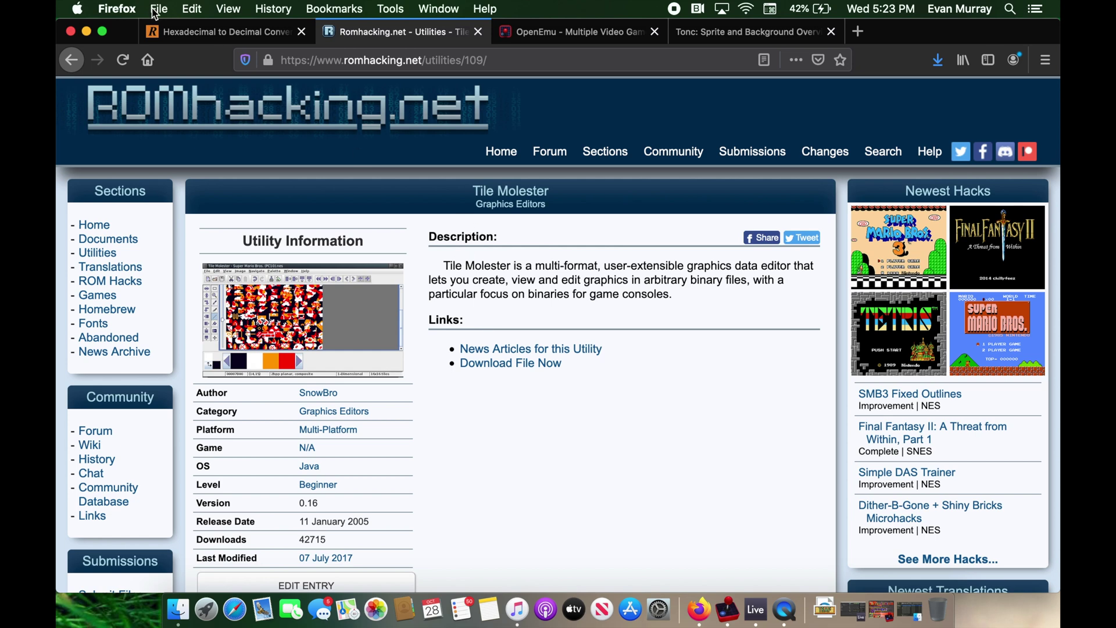
left_click(200, 32)
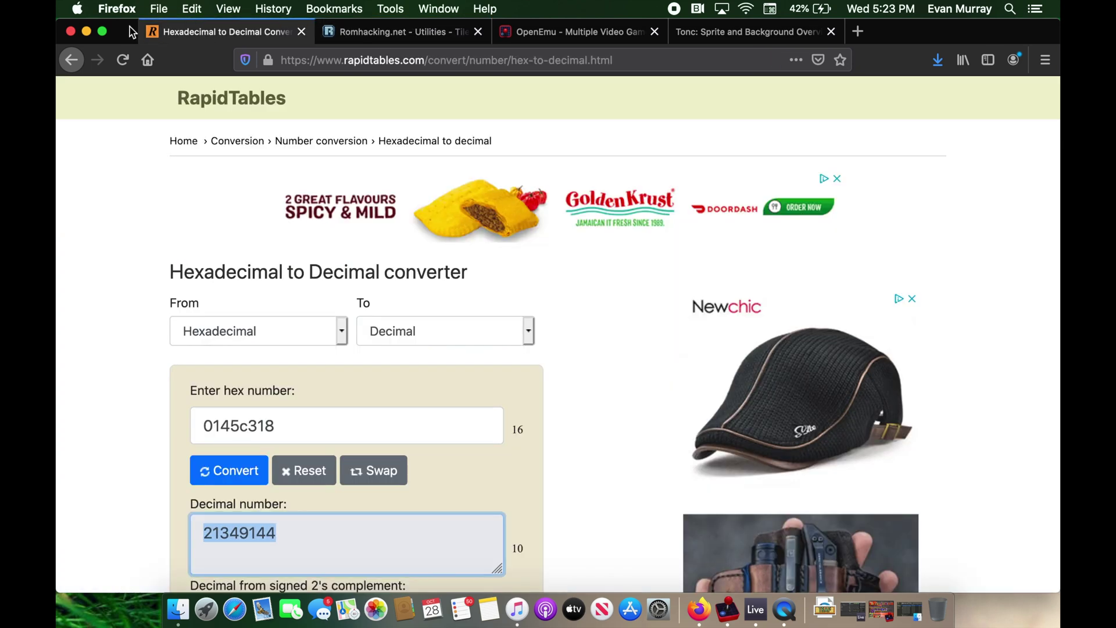
left_click_drag(130, 27, 167, 28)
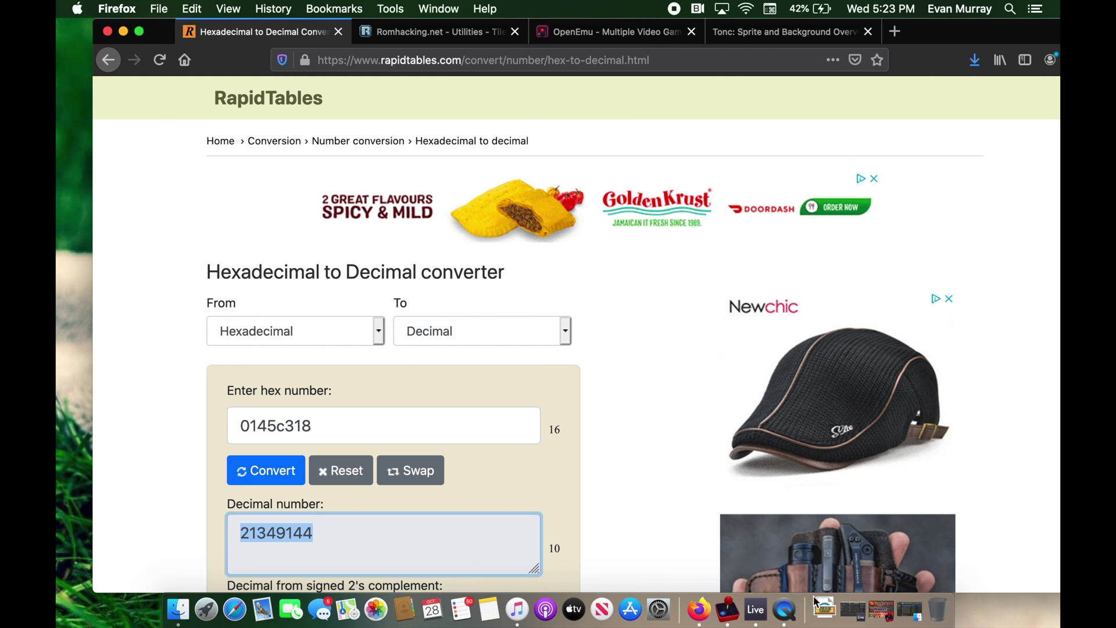
left_click(730, 611)
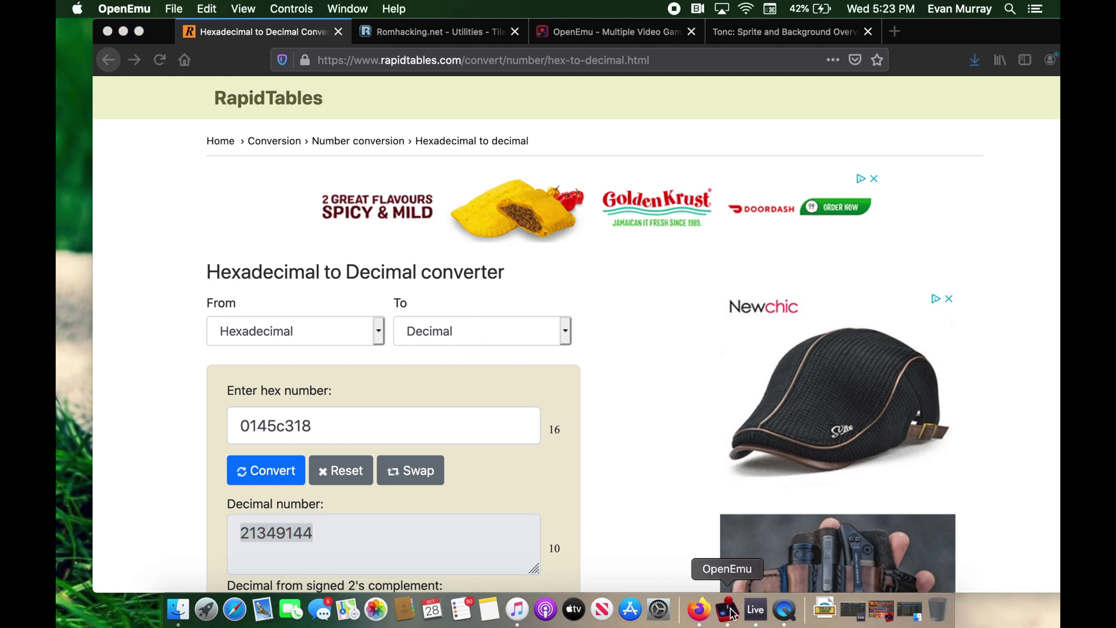
left_click(881, 611)
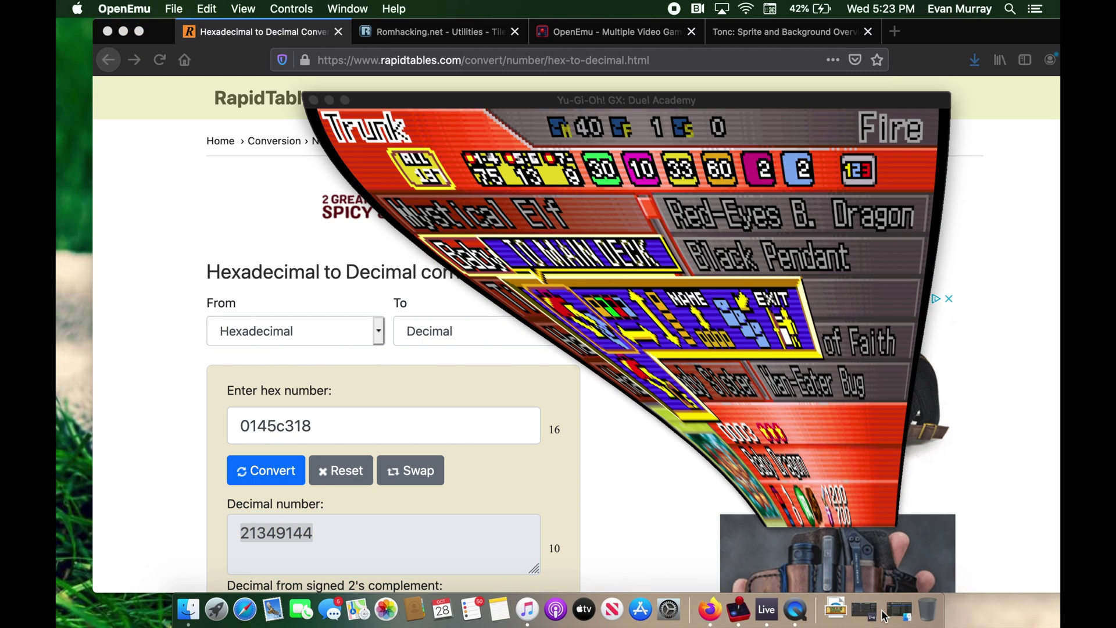
key("XF86AudioRaiseVolume")
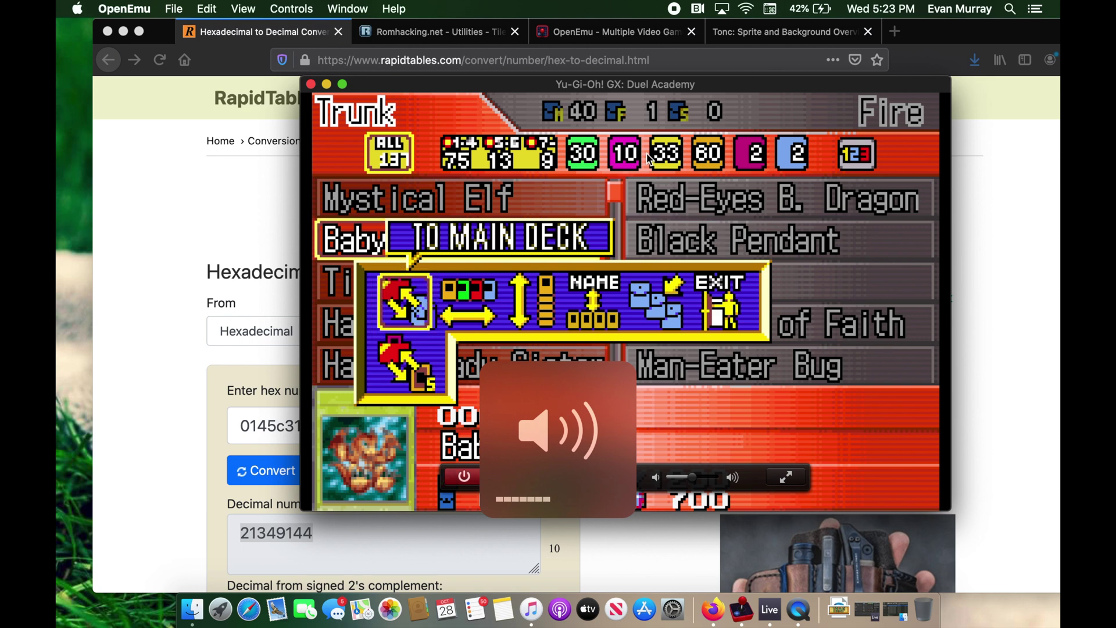
key("XF86AudioRaiseVolume")
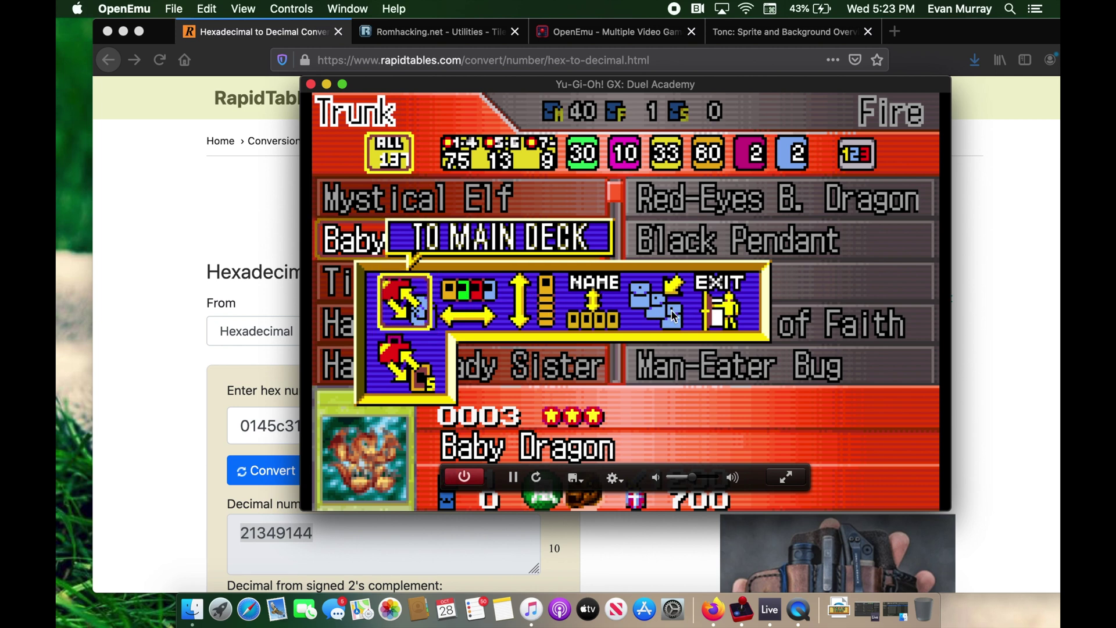
key("super+m")
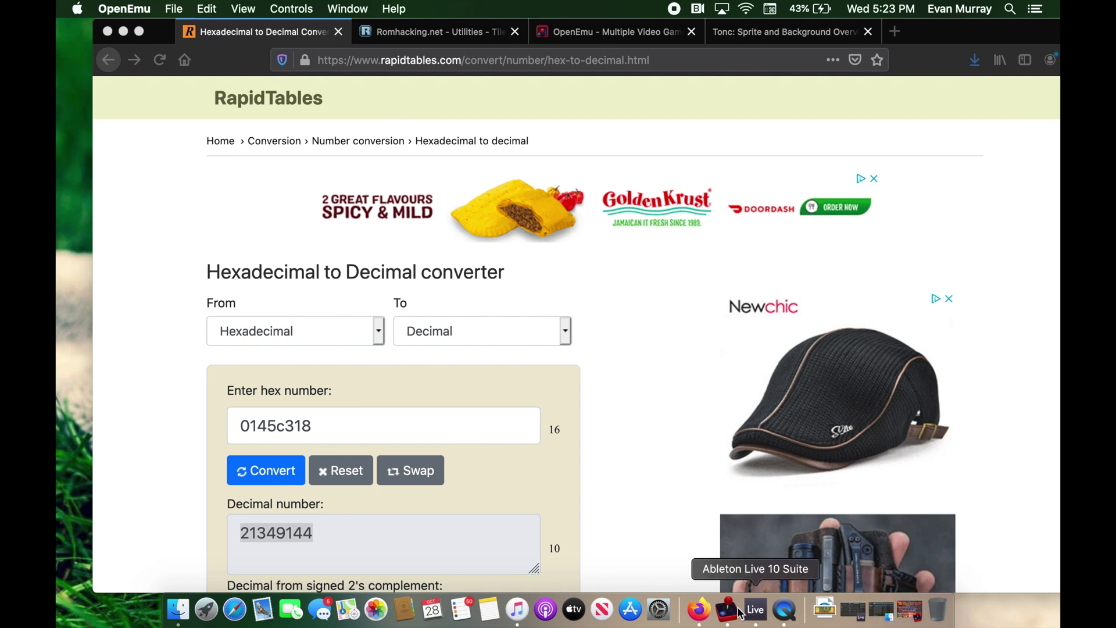
left_click(177, 611)
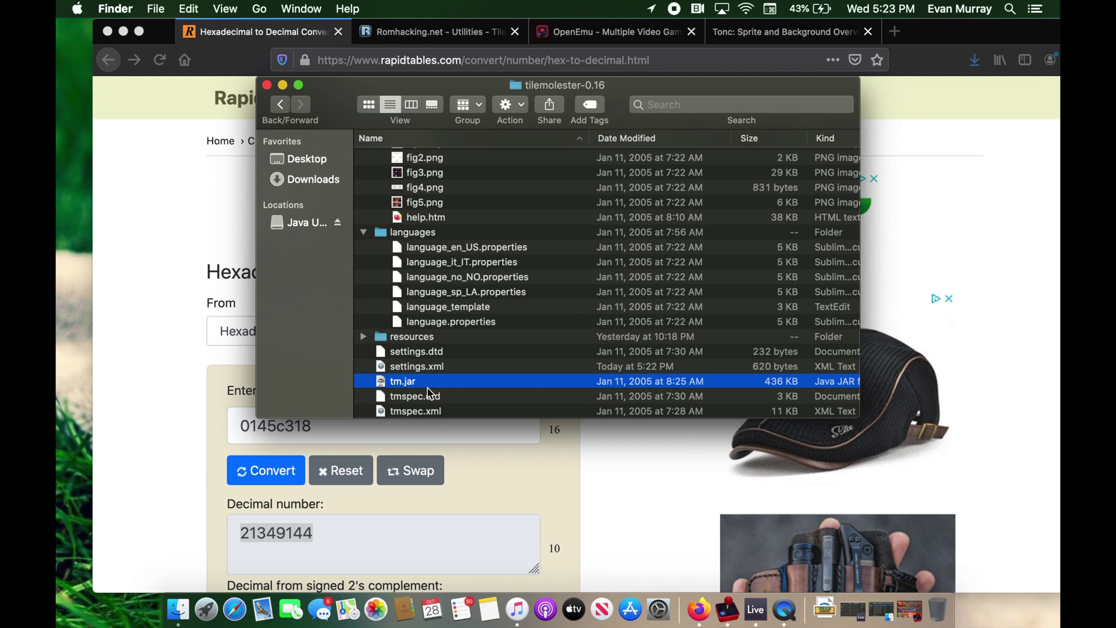
Launch TileMolester from tm.jar in the tilemolester-0.16 folder
double_click(407, 381)
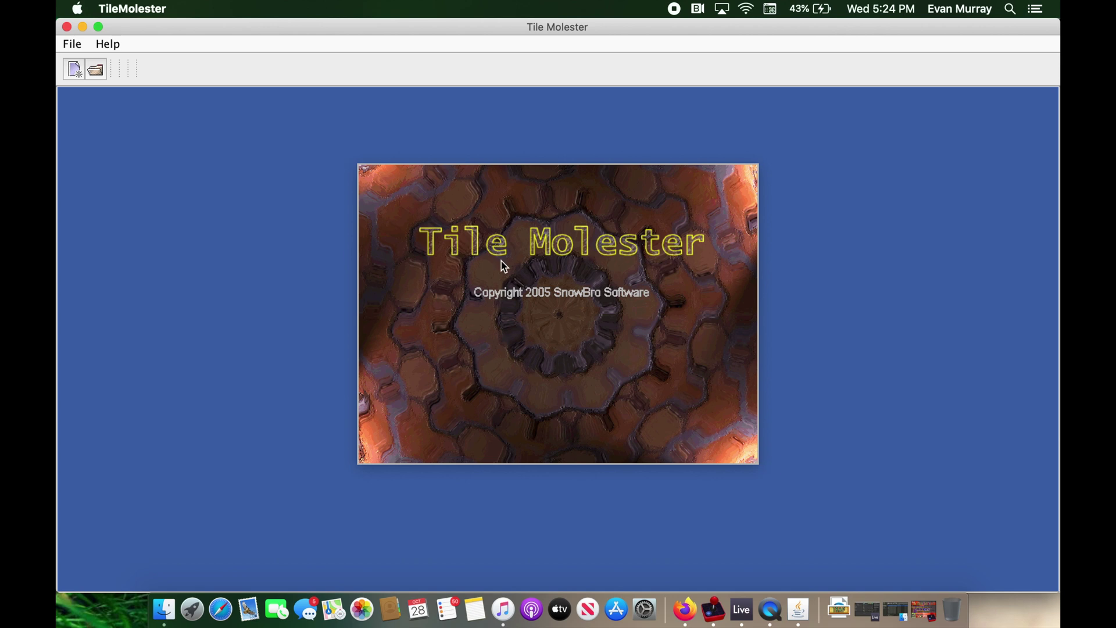
Open 'Yu-Gi-Oh! - GX Duel Academy (U).gba' from Downloads, found by sorting on date modified
left_click(97, 73)
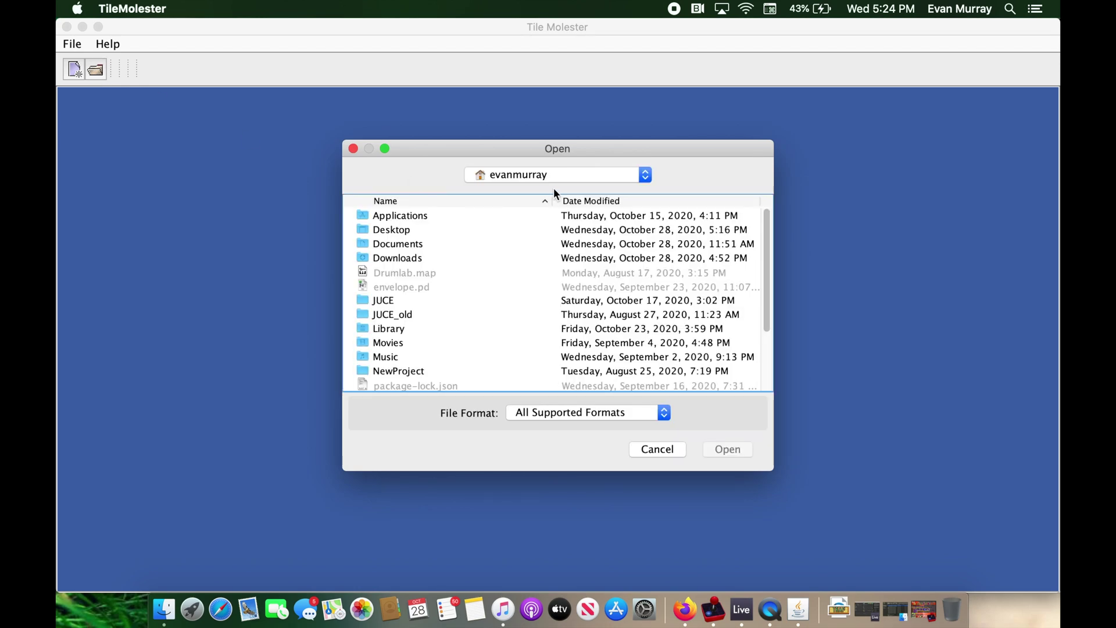
double_click(420, 257)
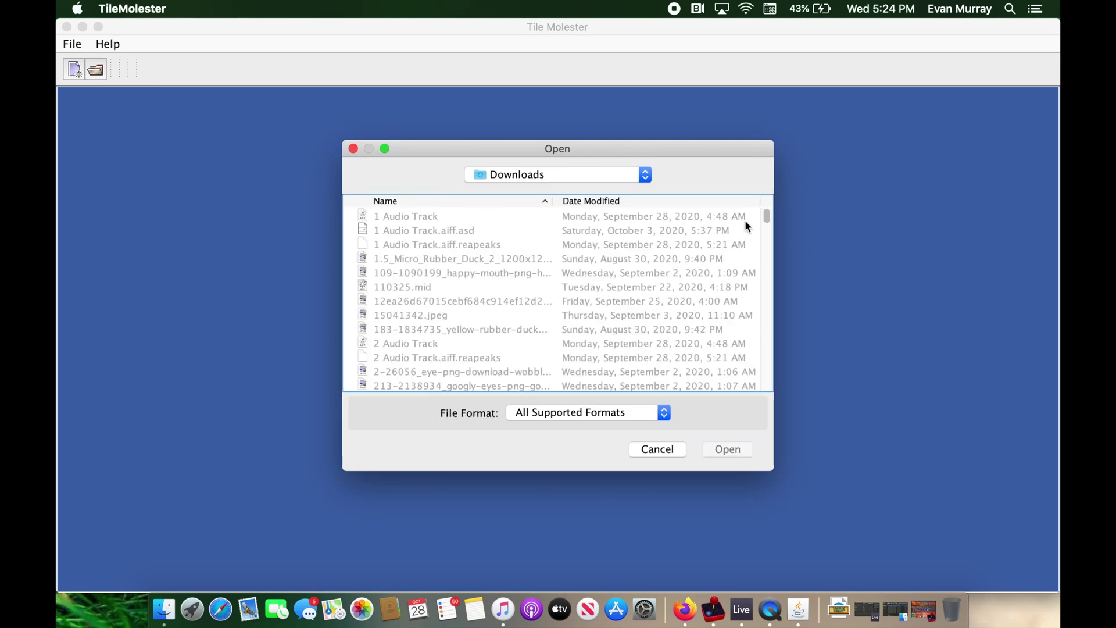
left_click(593, 202)
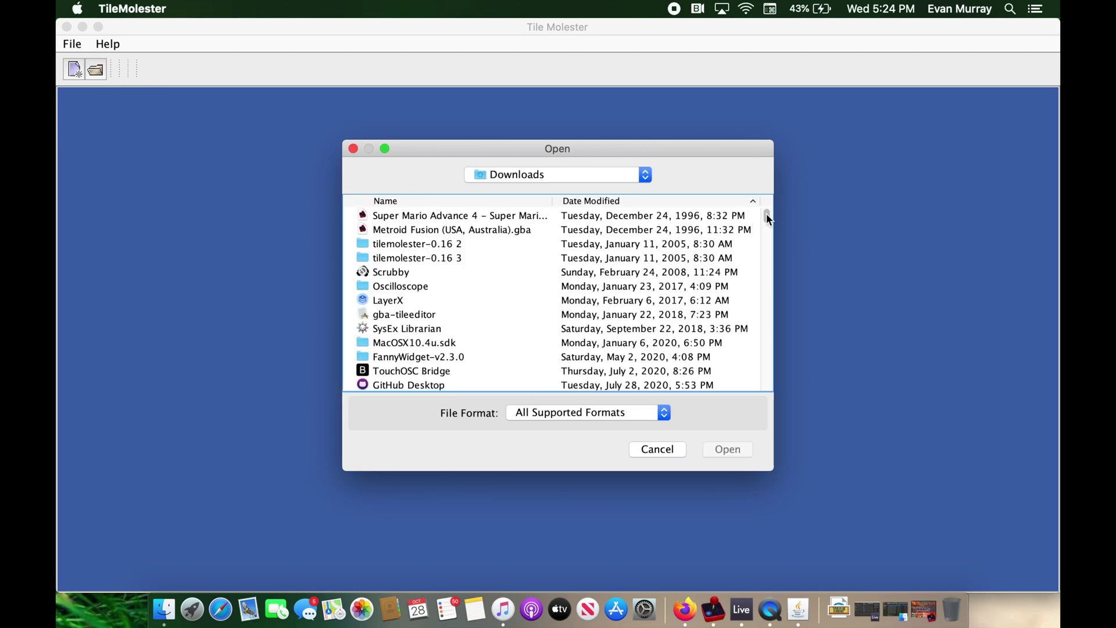
left_click_drag(766, 217, 752, 379)
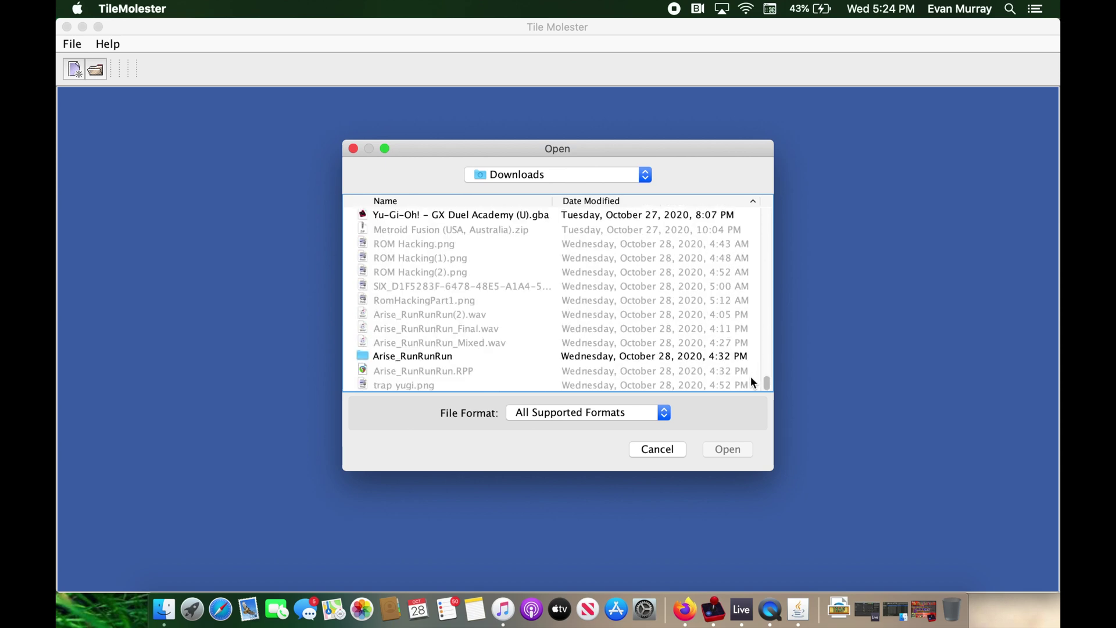
left_click(557, 216)
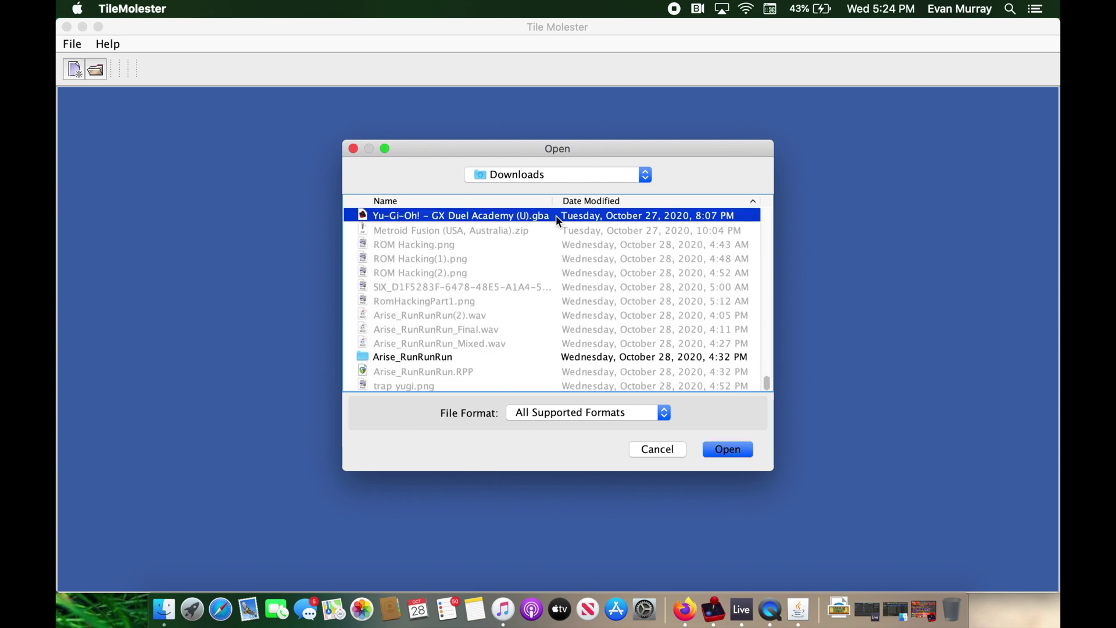
left_click(729, 450)
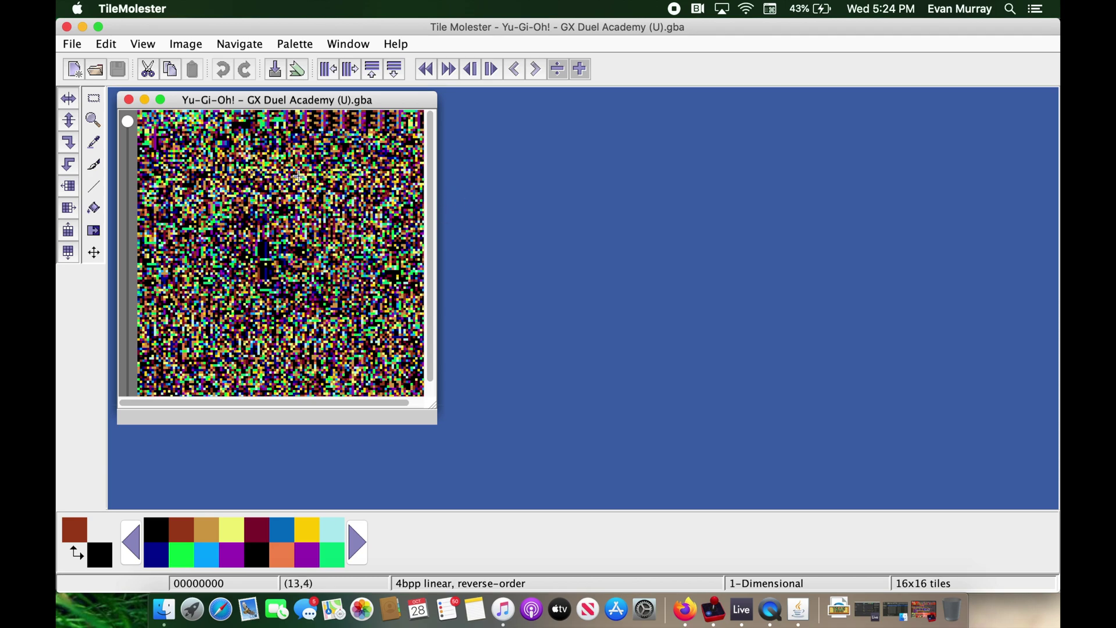
Move the ROM view to offset 003C6200, keep the 4bpp linear reverse-order codec, and maximize the window
left_click_drag(128, 127, 126, 161)
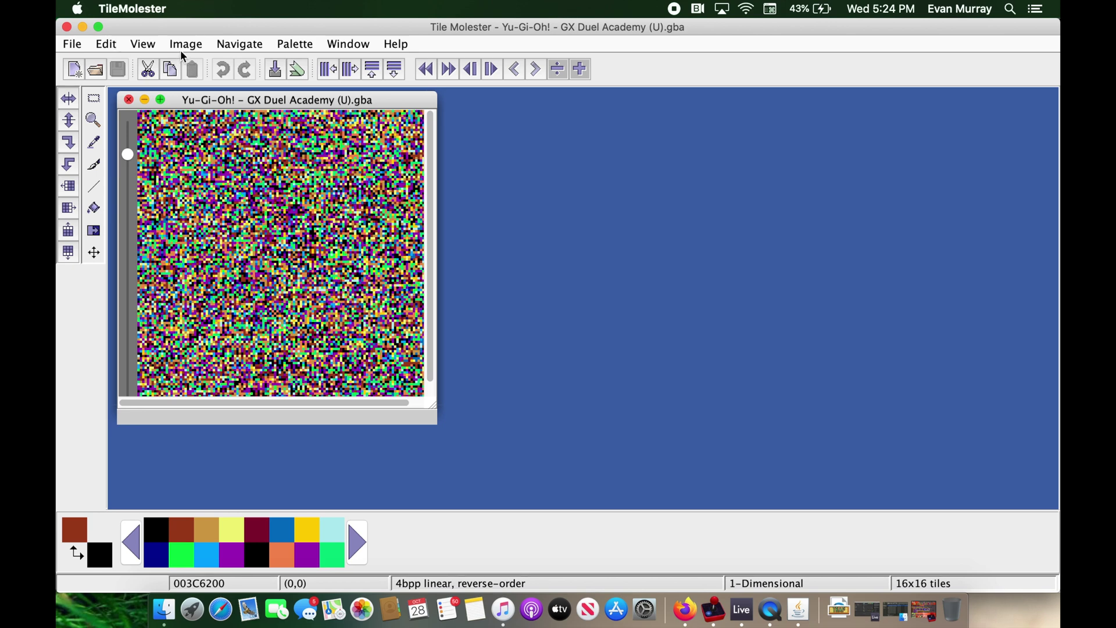
left_click(142, 44)
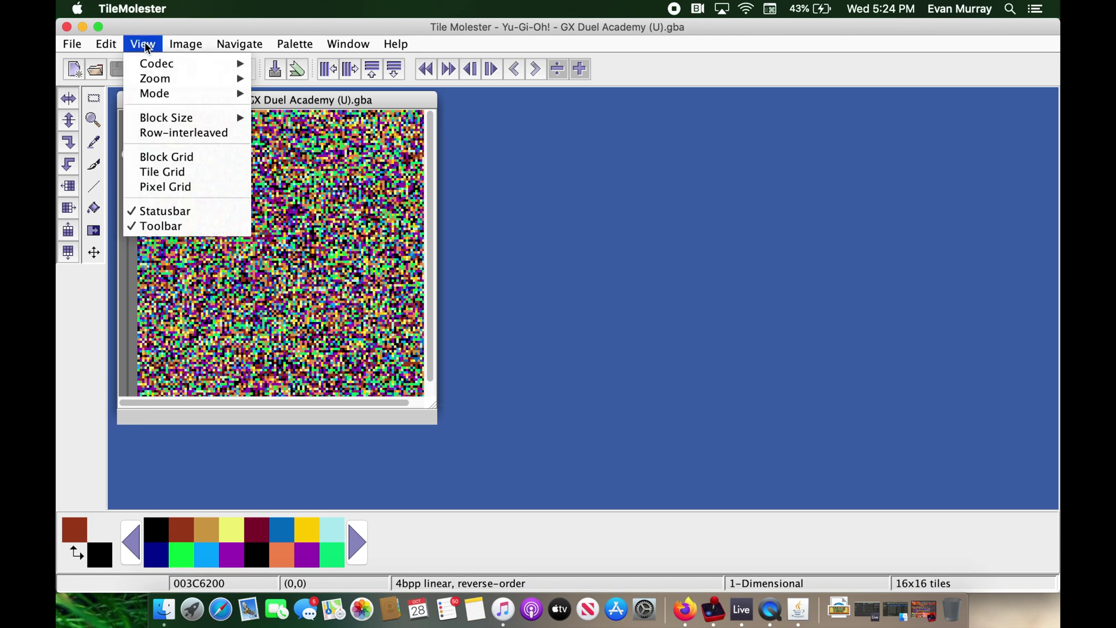
mouse_move(233, 64)
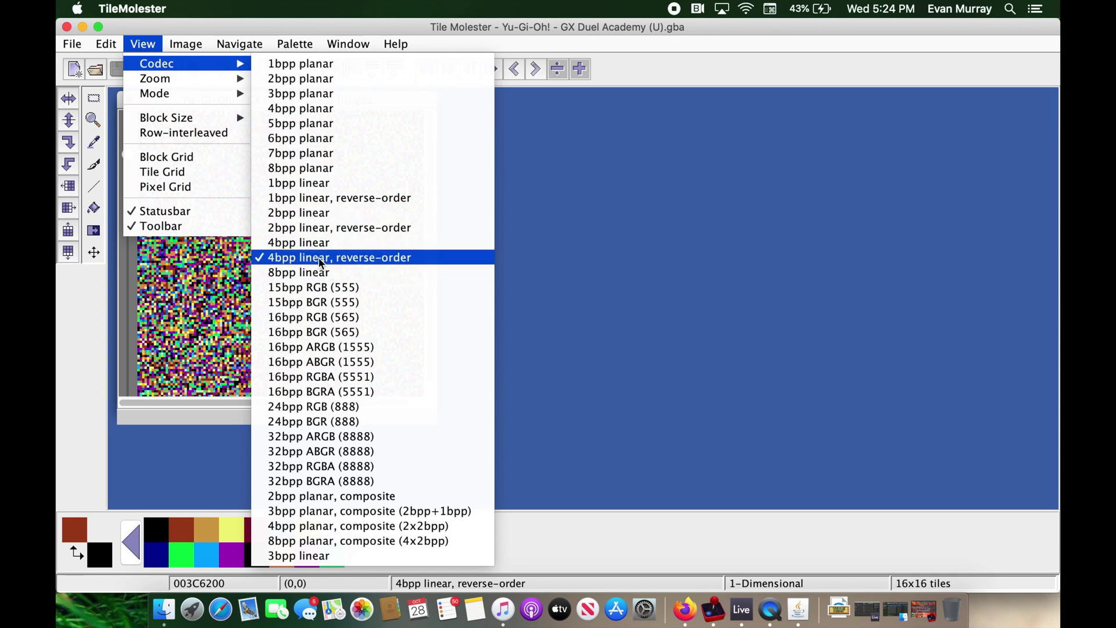
left_click(623, 253)
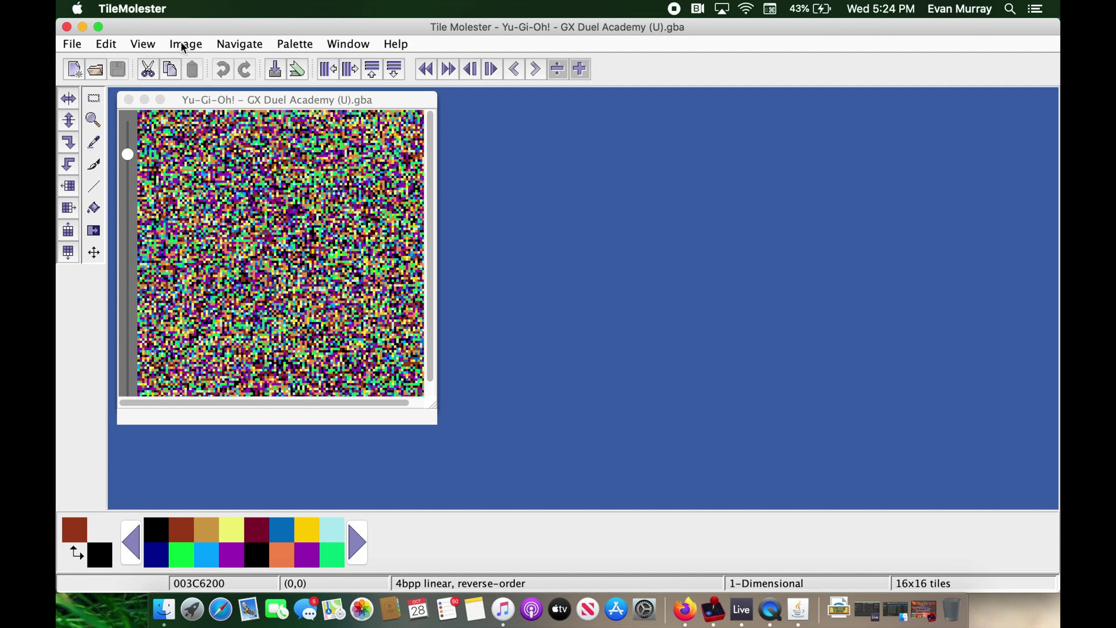
left_click(162, 100)
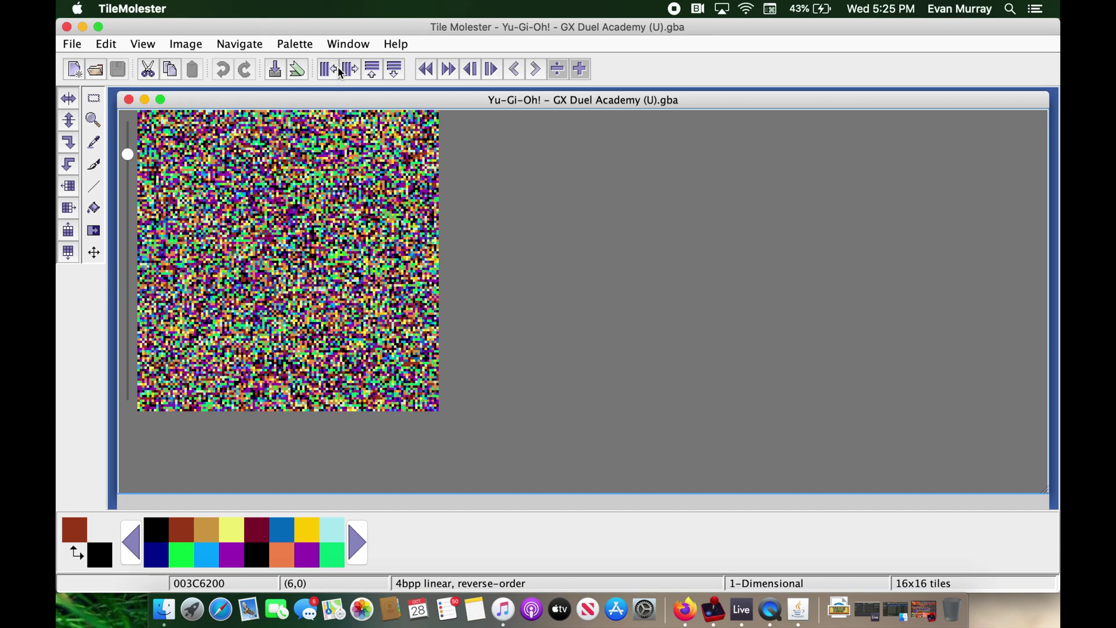
Add tile columns until the grid is 32x16, showing sprite graphics at offset 01458E00
left_click(354, 71)
left_click(355, 70)
left_click(354, 70)
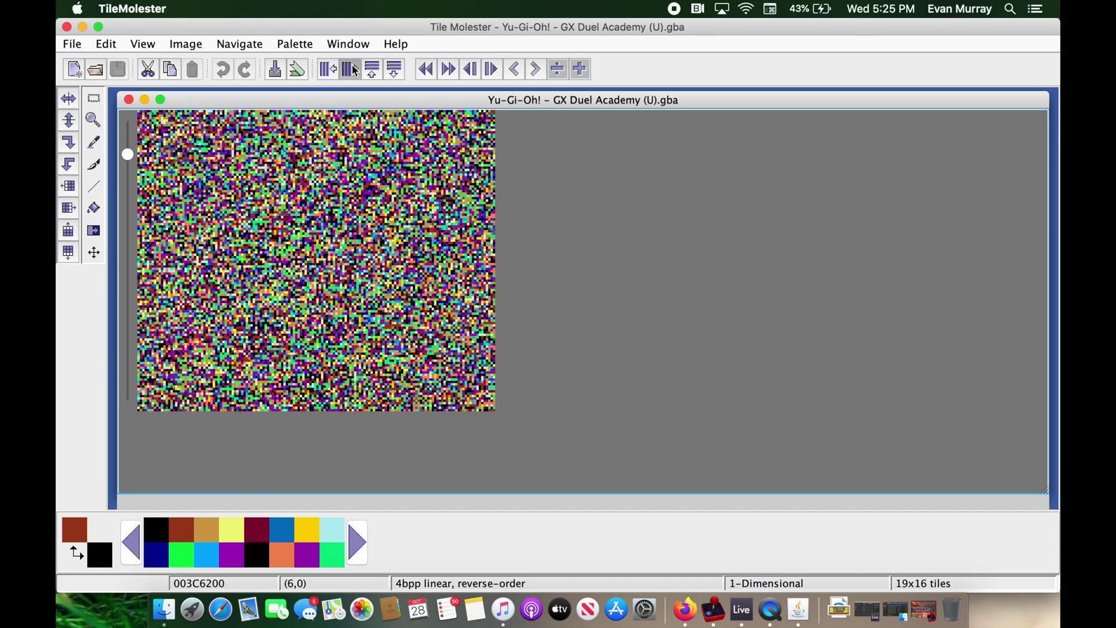
left_click(354, 71)
left_click(354, 70)
left_click(355, 70)
double_click(354, 71)
left_click(354, 70)
left_click(355, 70)
double_click(354, 70)
left_click(354, 71)
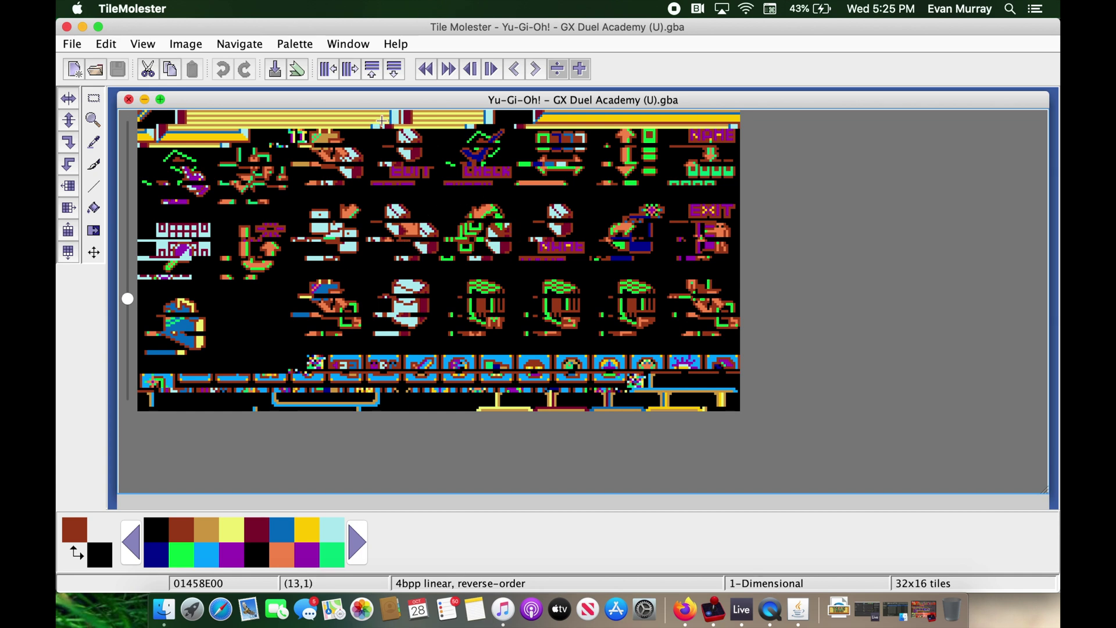
Step the offset back to 01458958 so the icons align, then select two bottom-row icon tiles
scroll(439, 113, "up", 5)
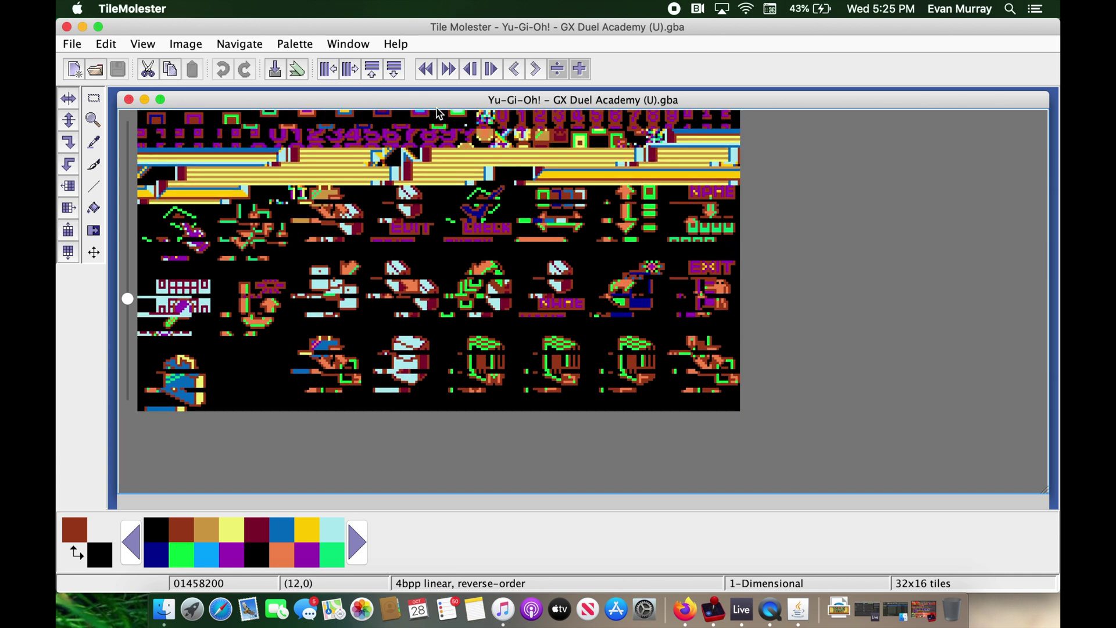
scroll(438, 112, "down", 3)
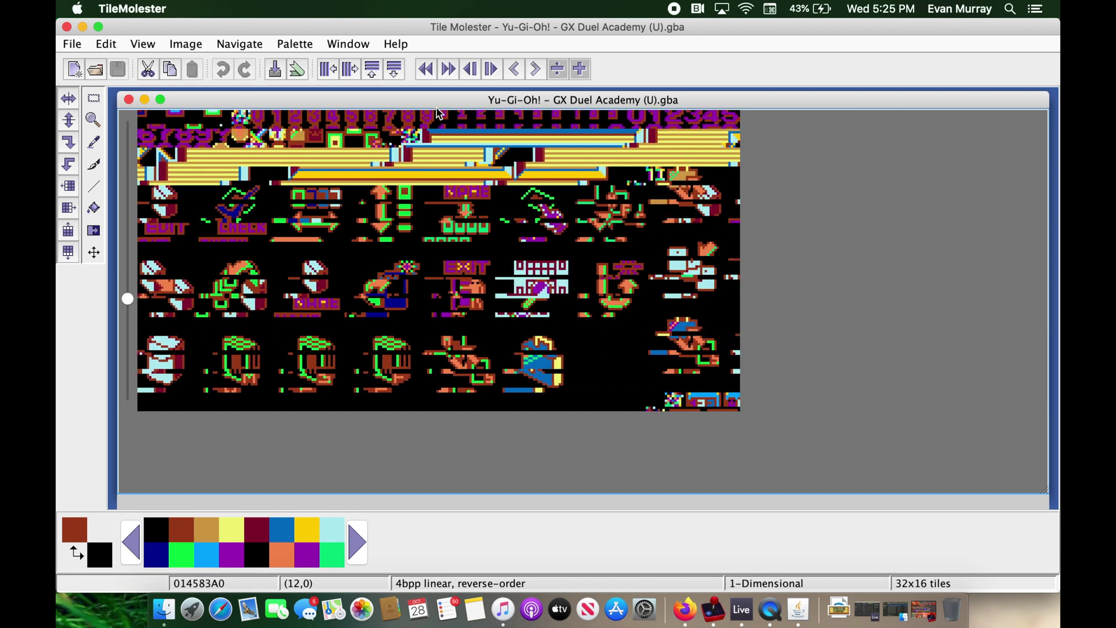
scroll(439, 113, "down", 4)
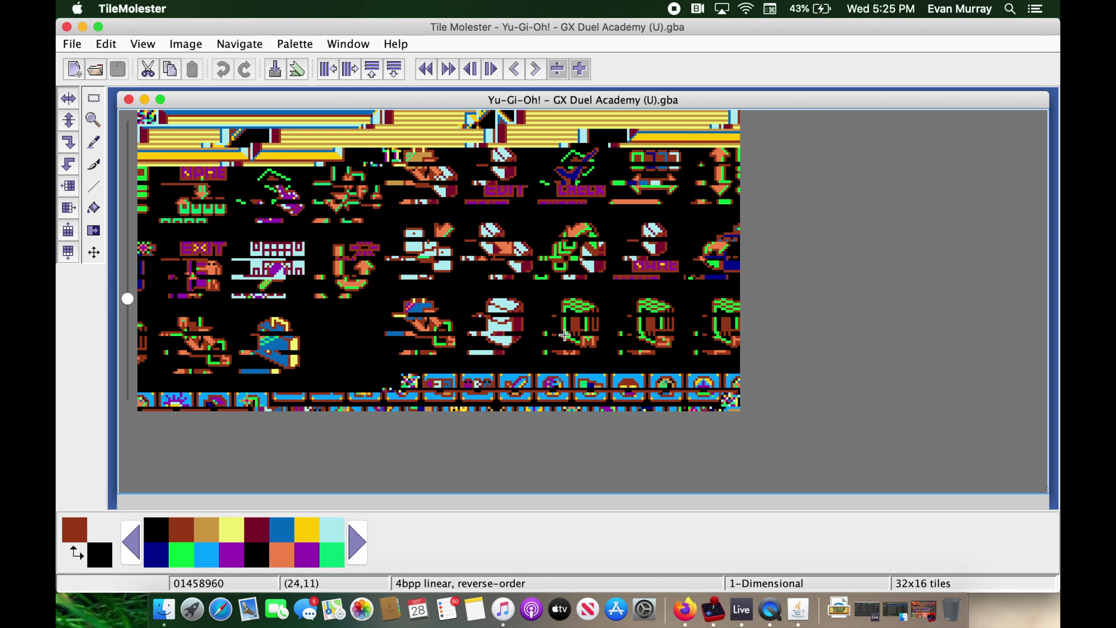
left_click(558, 68)
left_click(558, 68)
left_click(558, 68)
left_click(558, 68)
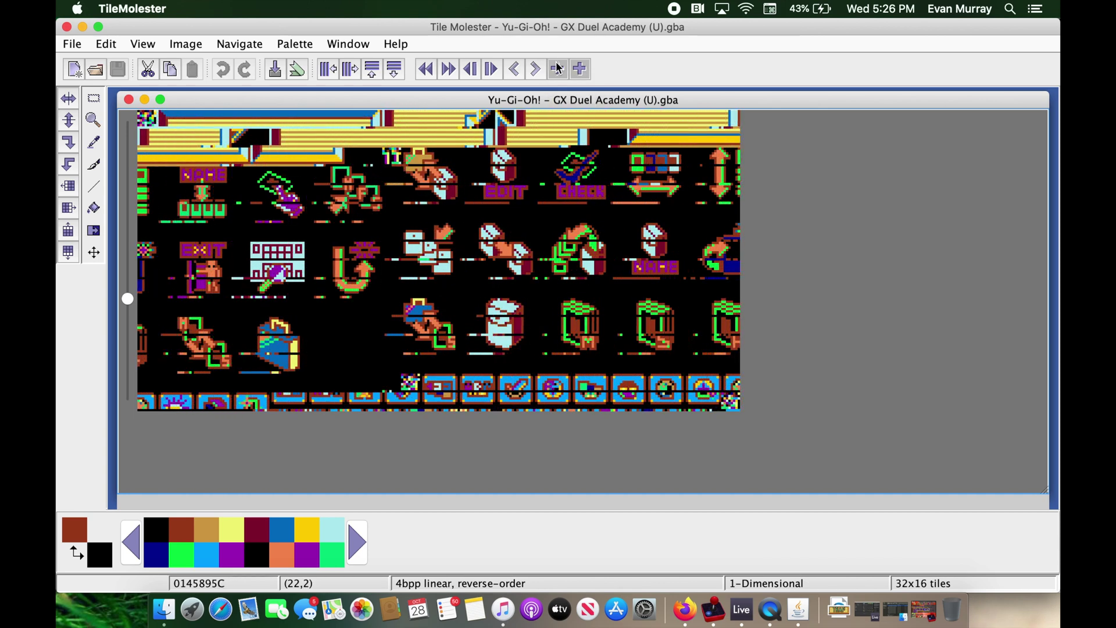
left_click(558, 68)
left_click(558, 68)
left_click(558, 68)
left_click(558, 68)
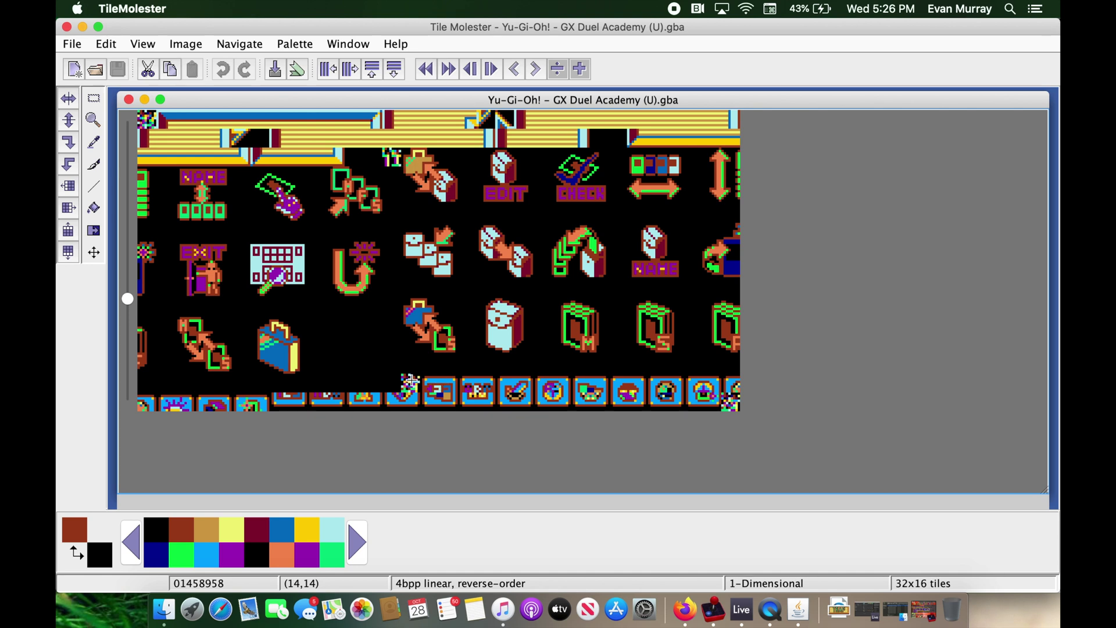
mouse_move(413, 380)
left_mouse_down()
mouse_move(436, 389)
mouse_move(416, 389)
left_mouse_up()
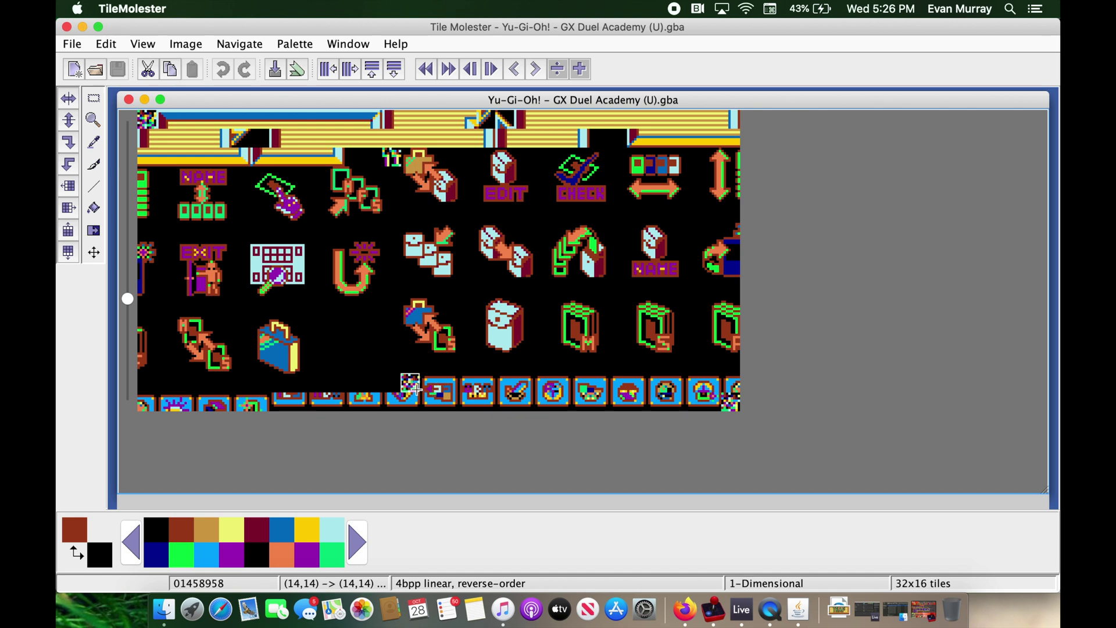
left_click(472, 384)
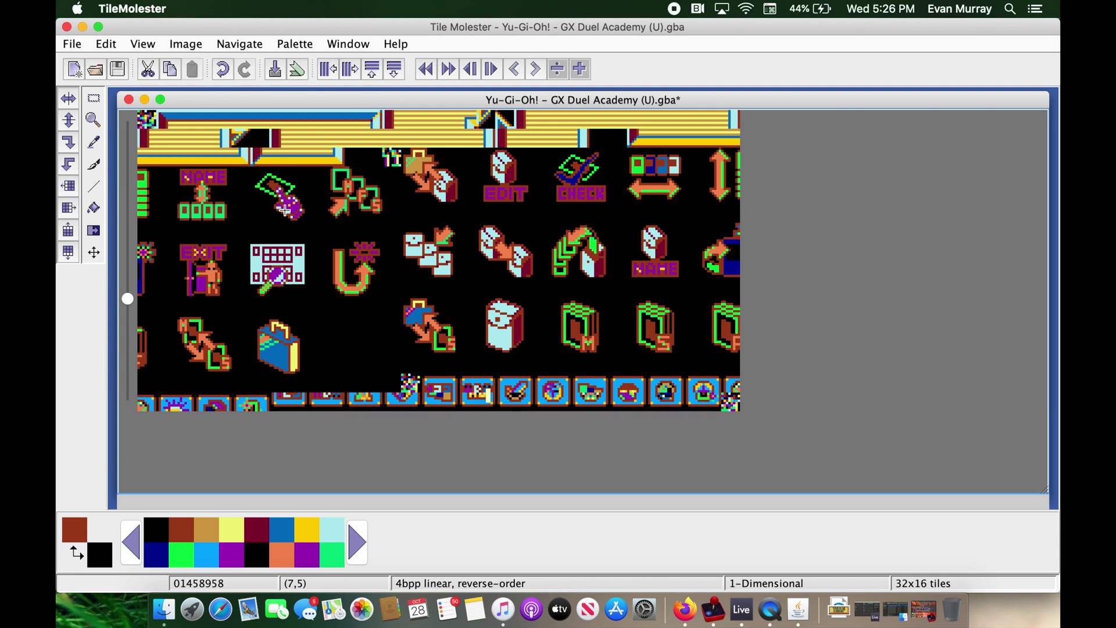
Scroll past the icons and fine-tune to offset 0145C318, where the DECK, FILTER, EDIT and SORT labels appear
scroll(285, 211, "down", 3)
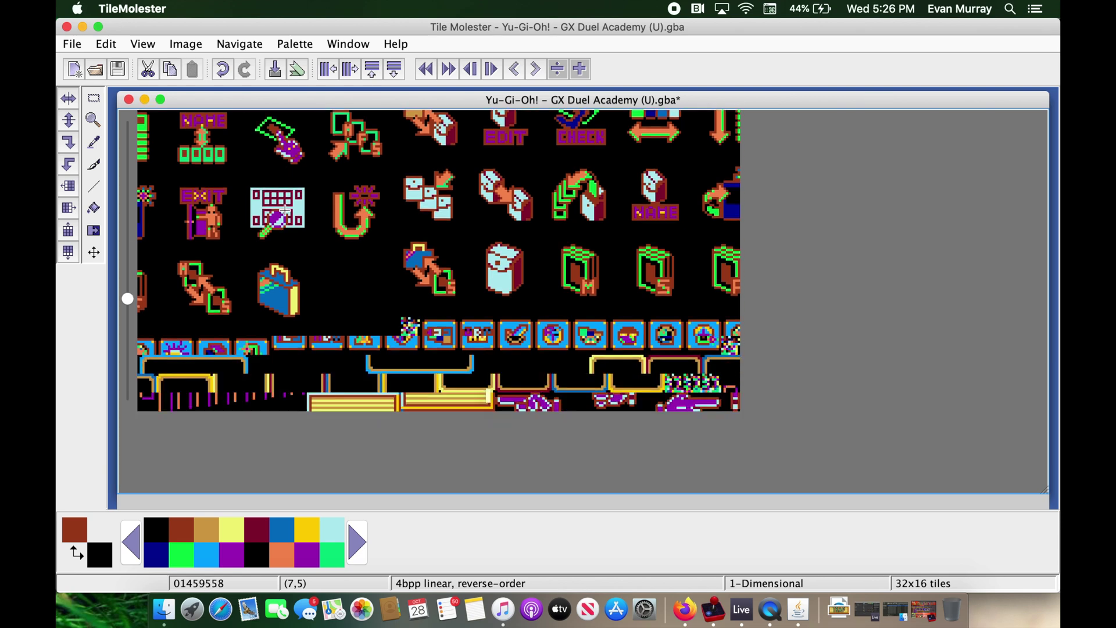
scroll(285, 211, "down", 10)
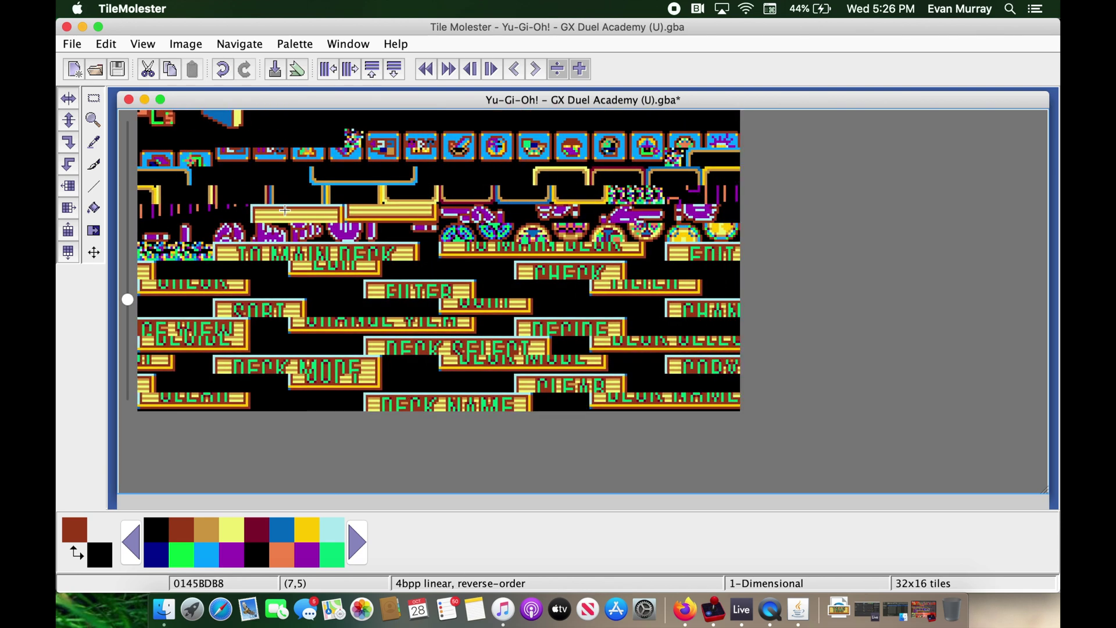
scroll(285, 210, "down", 2)
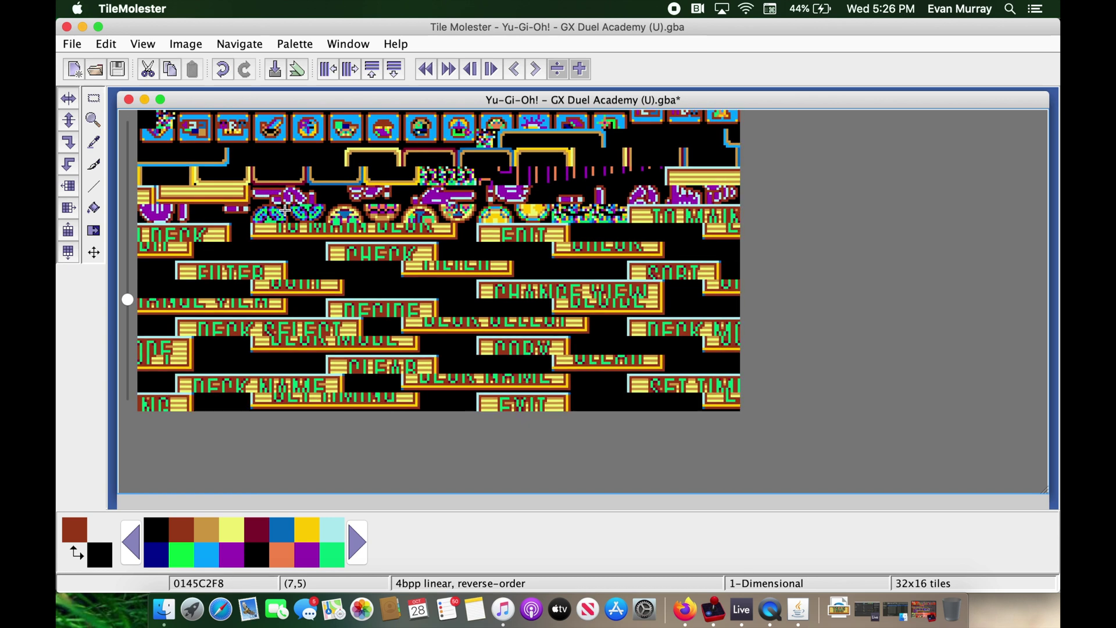
scroll(285, 210, "down", 1)
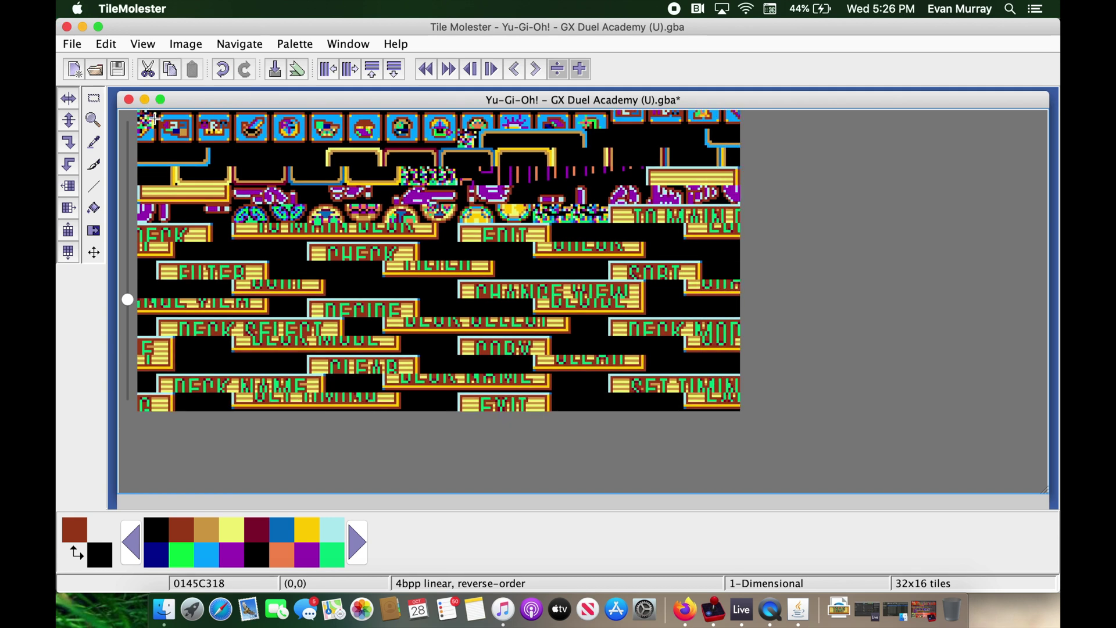
scroll(154, 122, "up", 1)
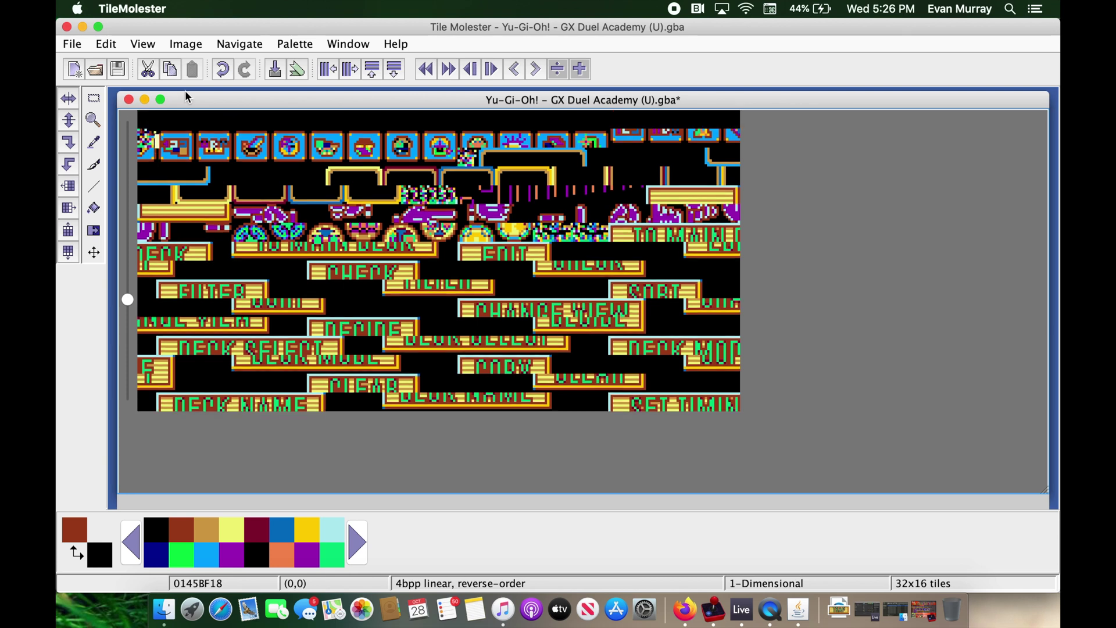
scroll(205, 134, "down", 1)
key("Left")
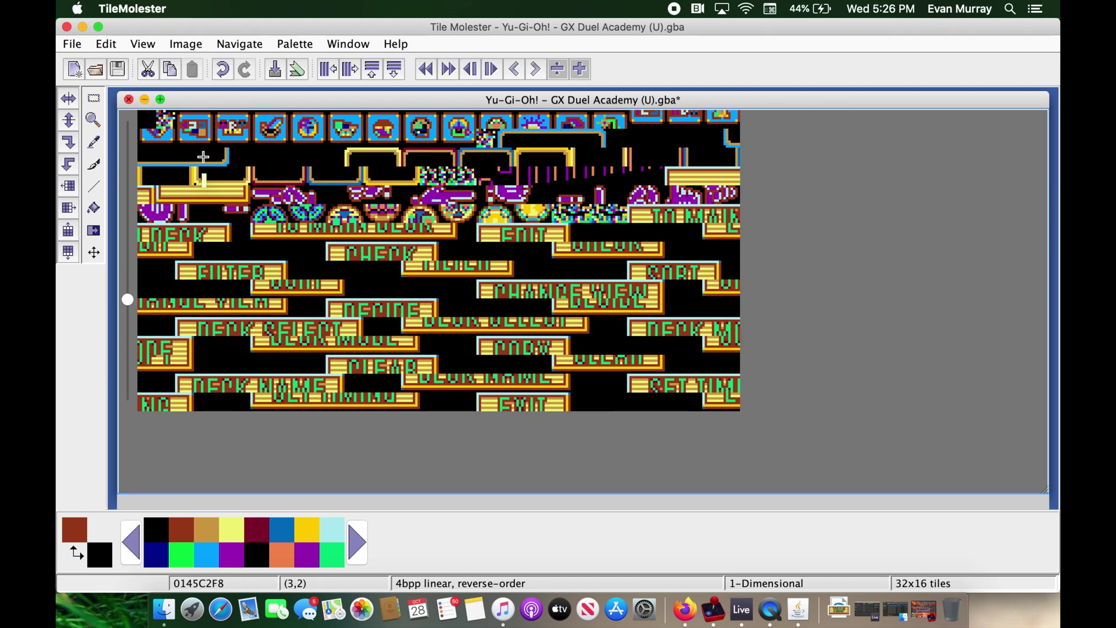
key("Right")
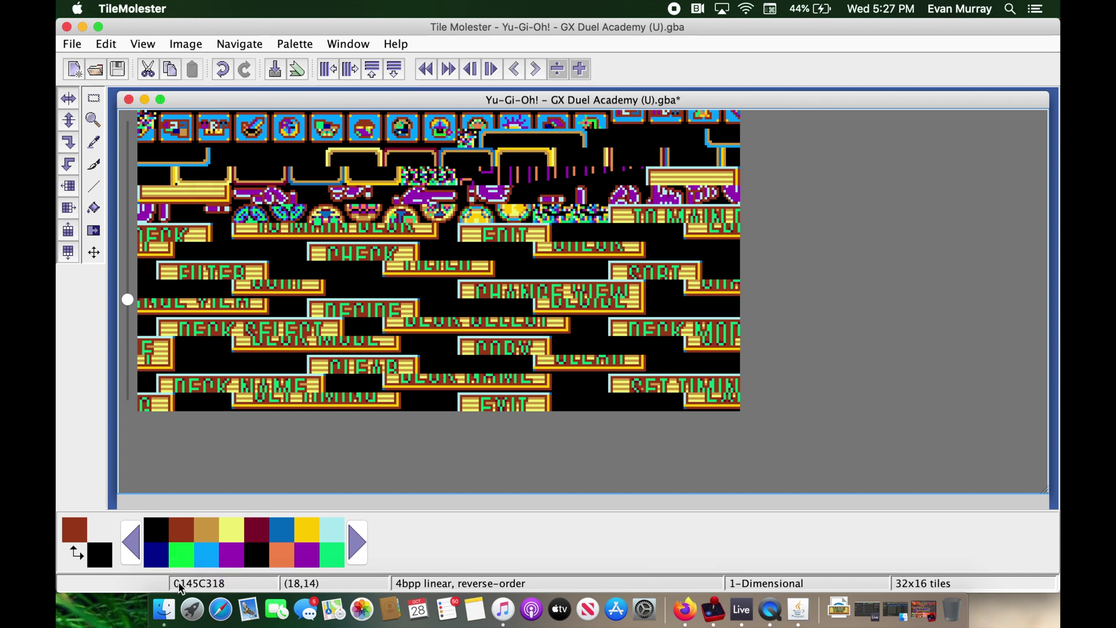
Convert offset 0145c318 to decimal 21349144 in RapidTables, then return to TileMolester
left_click(685, 609)
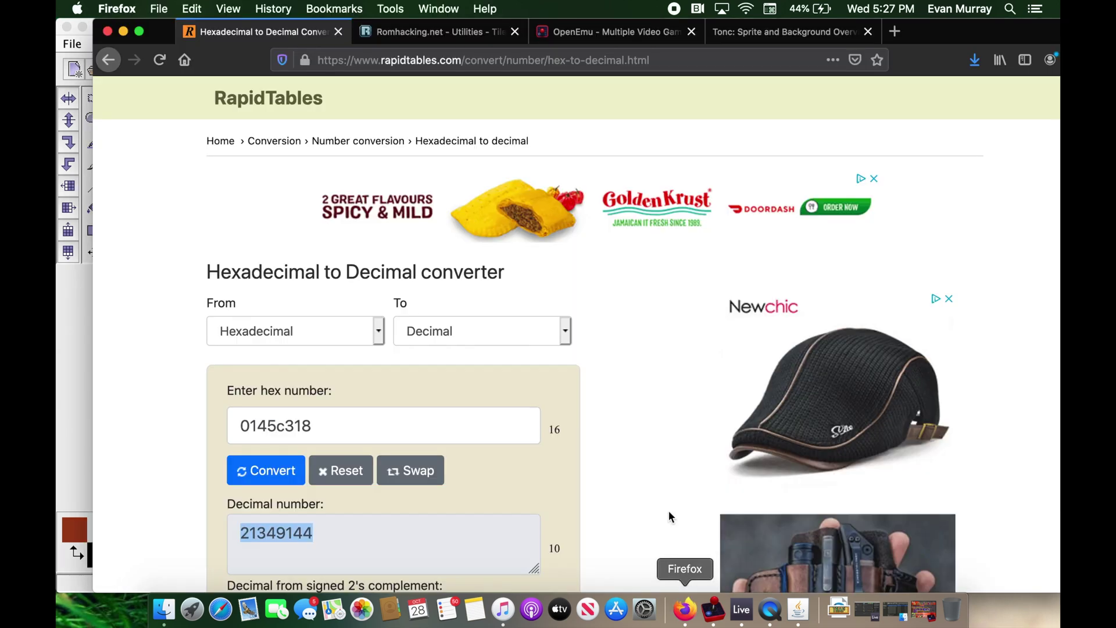
left_click_drag(177, 35, 540, 36)
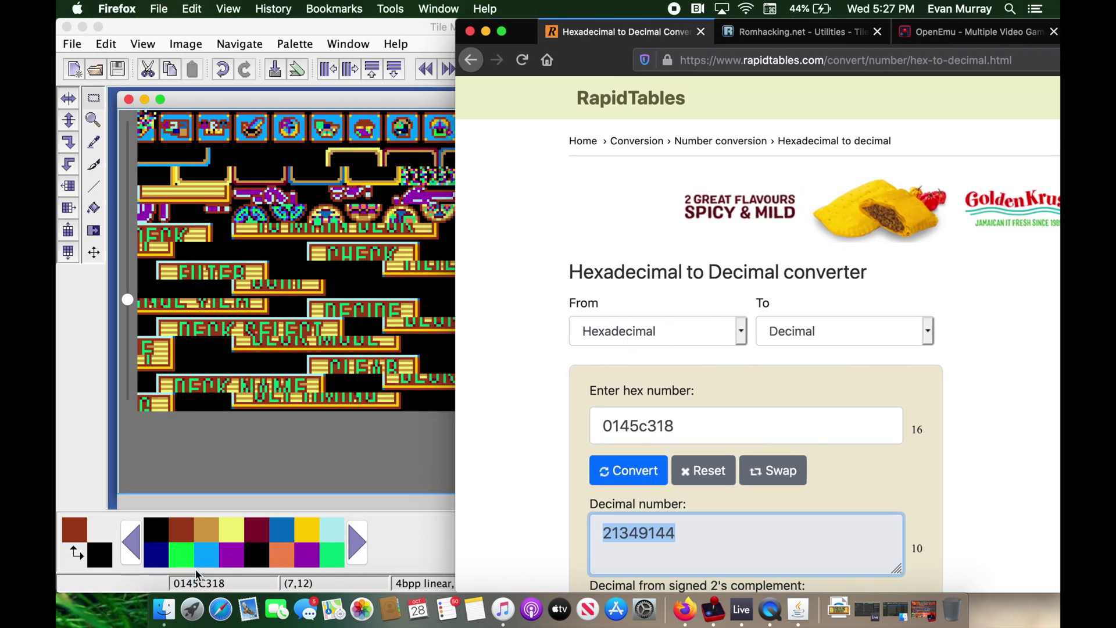
left_click_drag(767, 429, 630, 396)
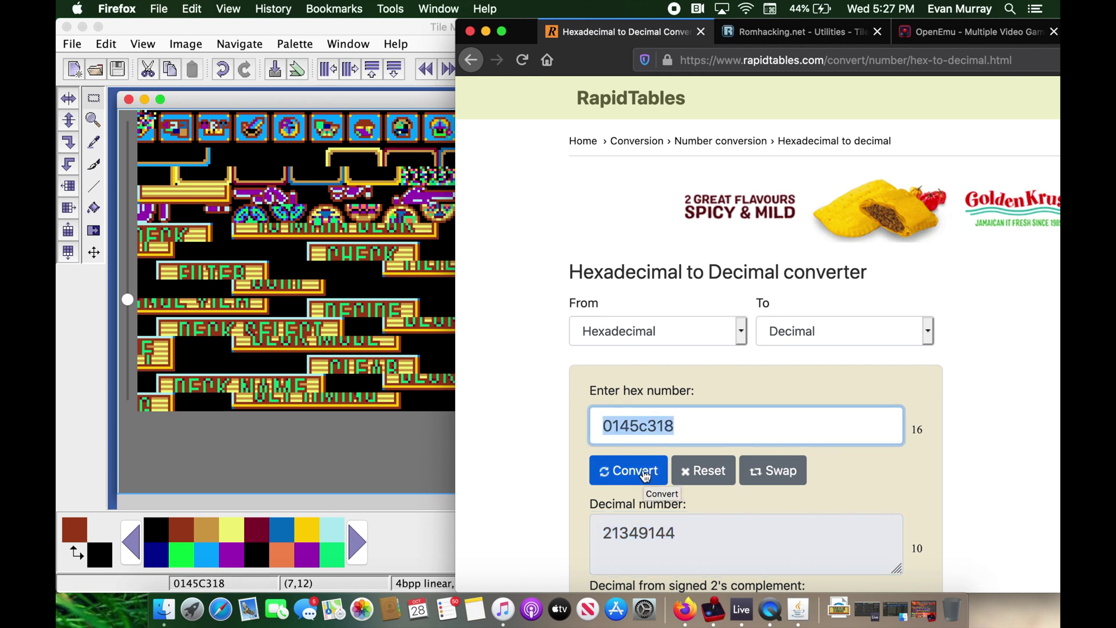
left_click(645, 474)
double_click(706, 534)
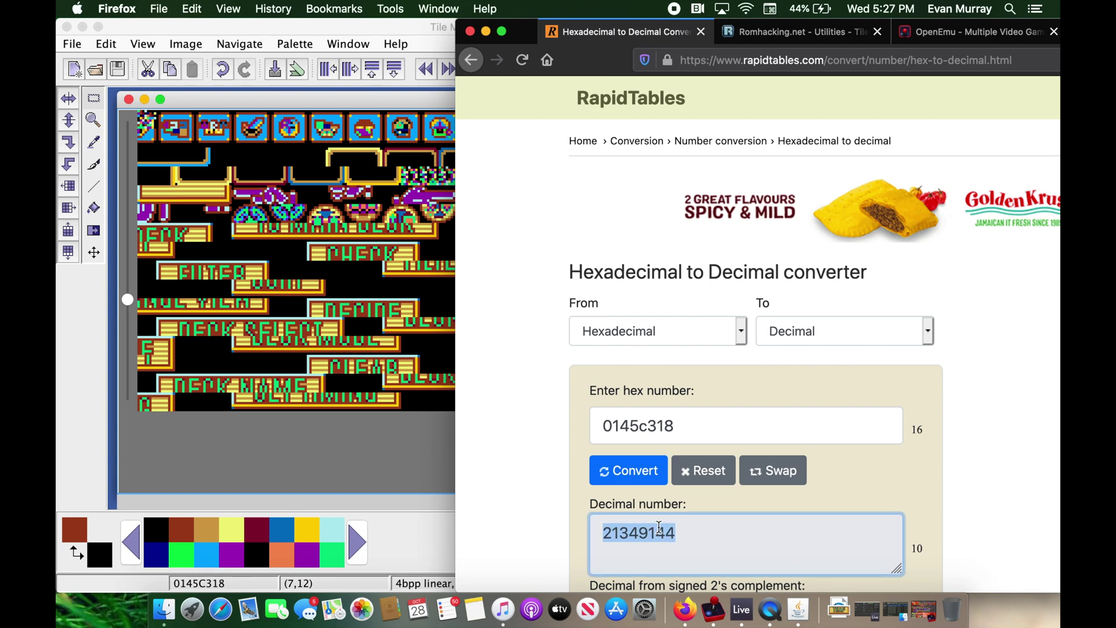
left_click_drag(741, 538, 541, 500)
left_click(389, 465)
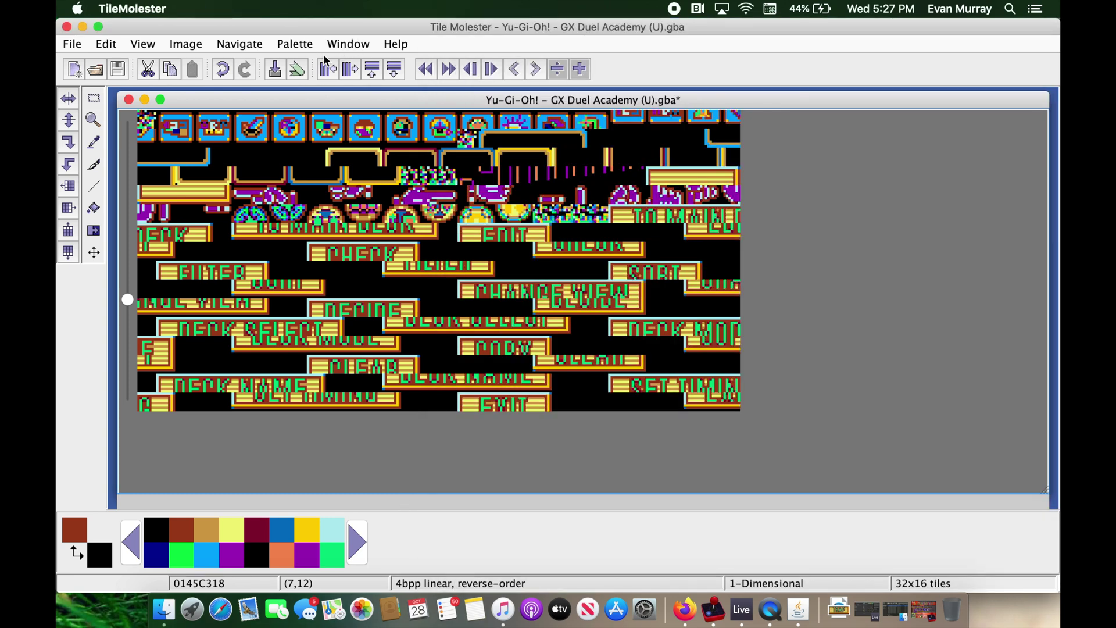
Import a 15bpp BGR (555) Intel palette from inside the ROM, recolouring the menu labels
left_click(298, 50)
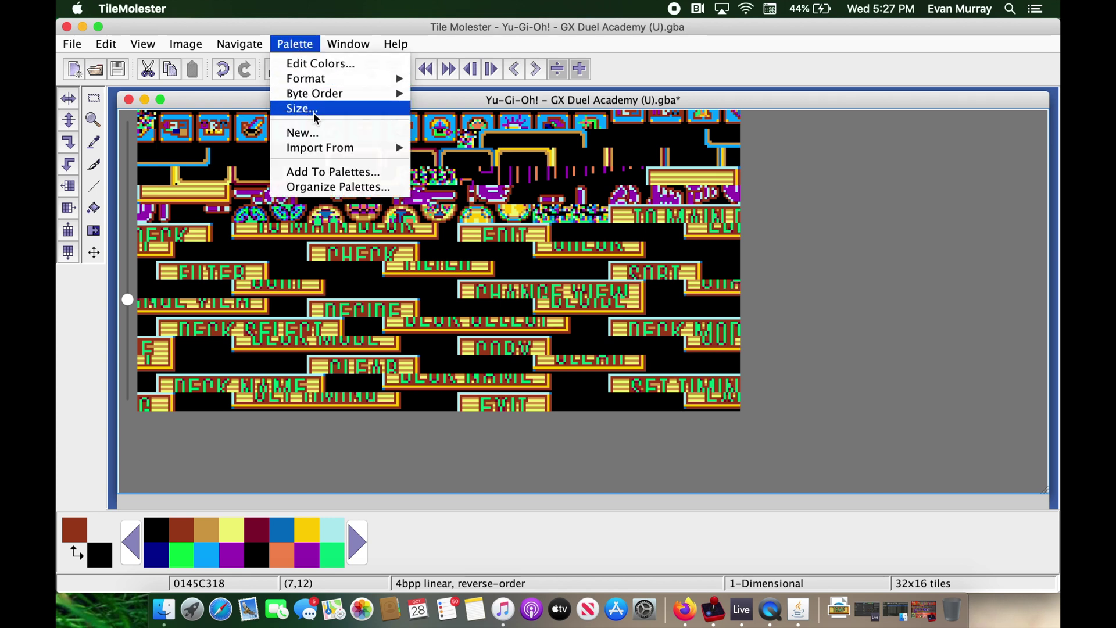
mouse_move(332, 153)
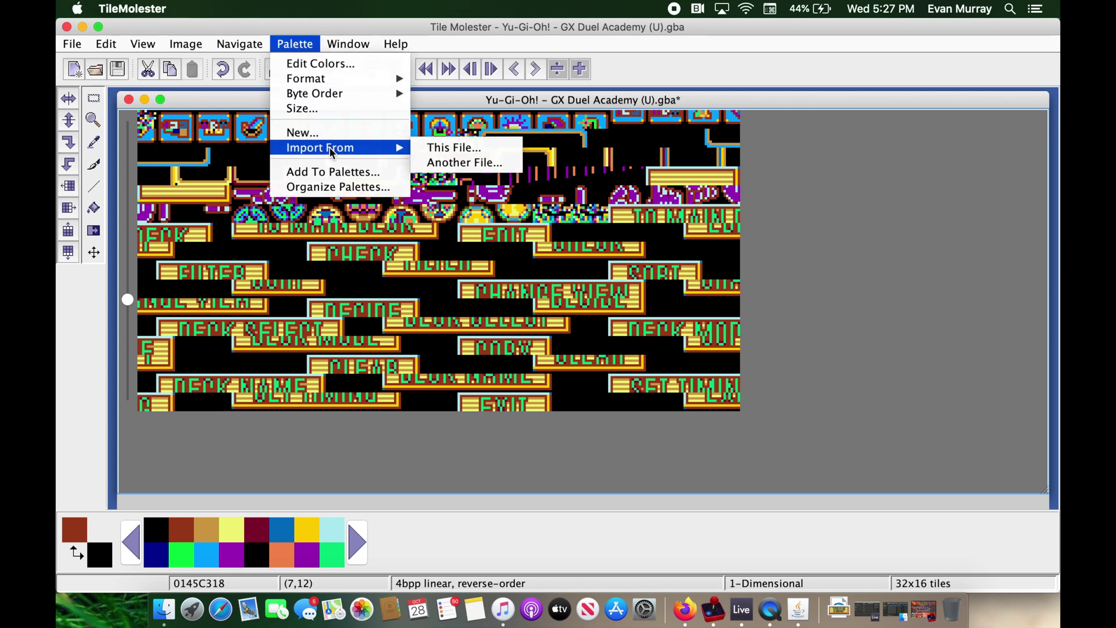
left_click(439, 150)
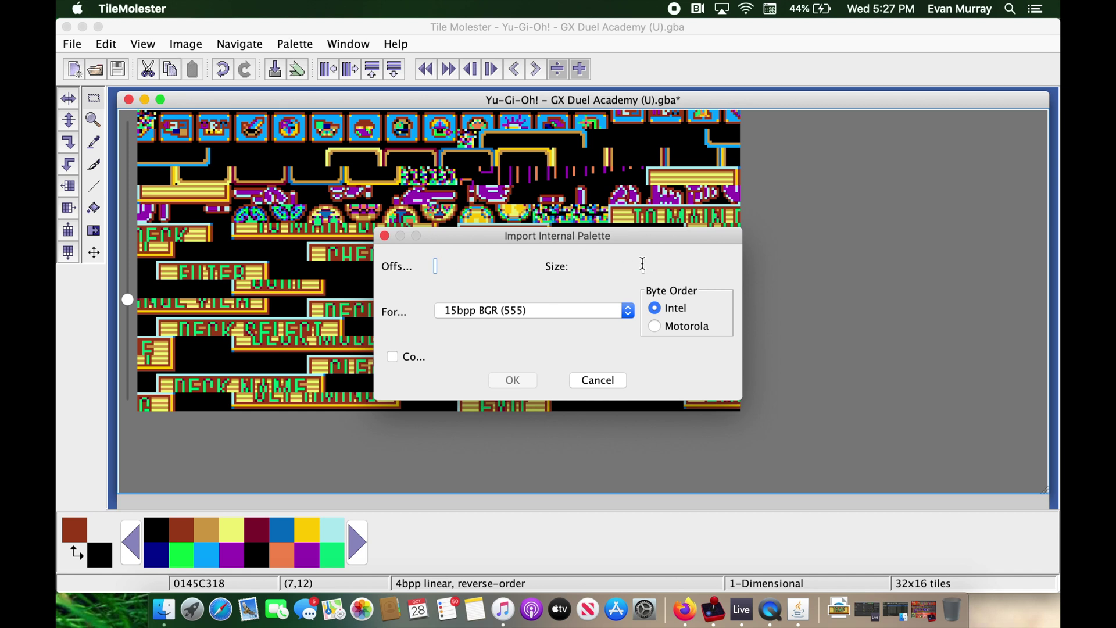
left_click(645, 264)
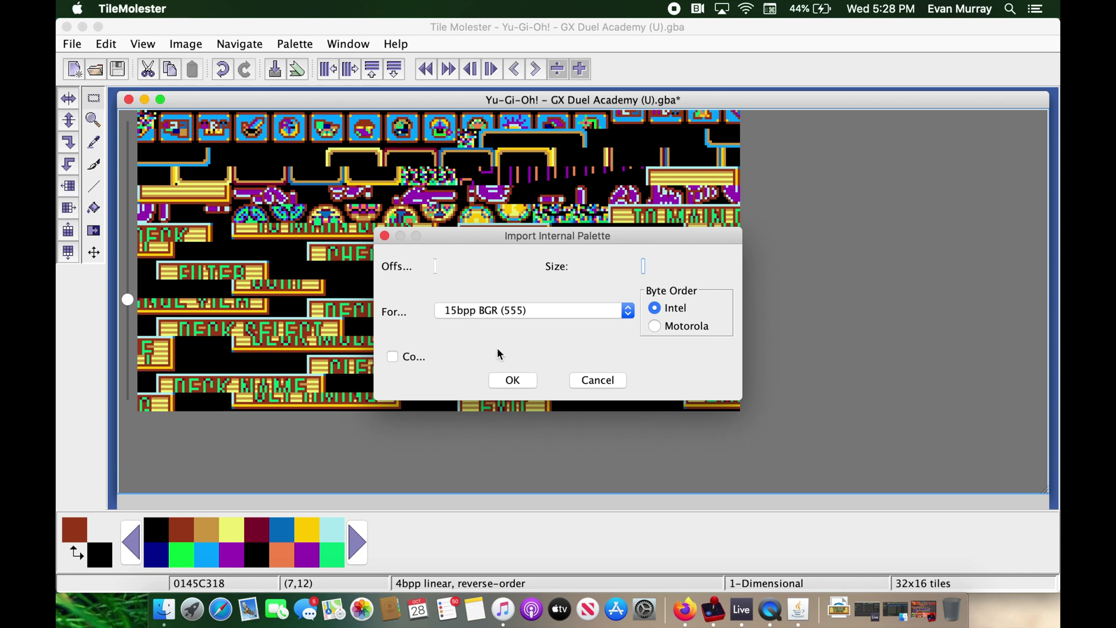
left_click(513, 379)
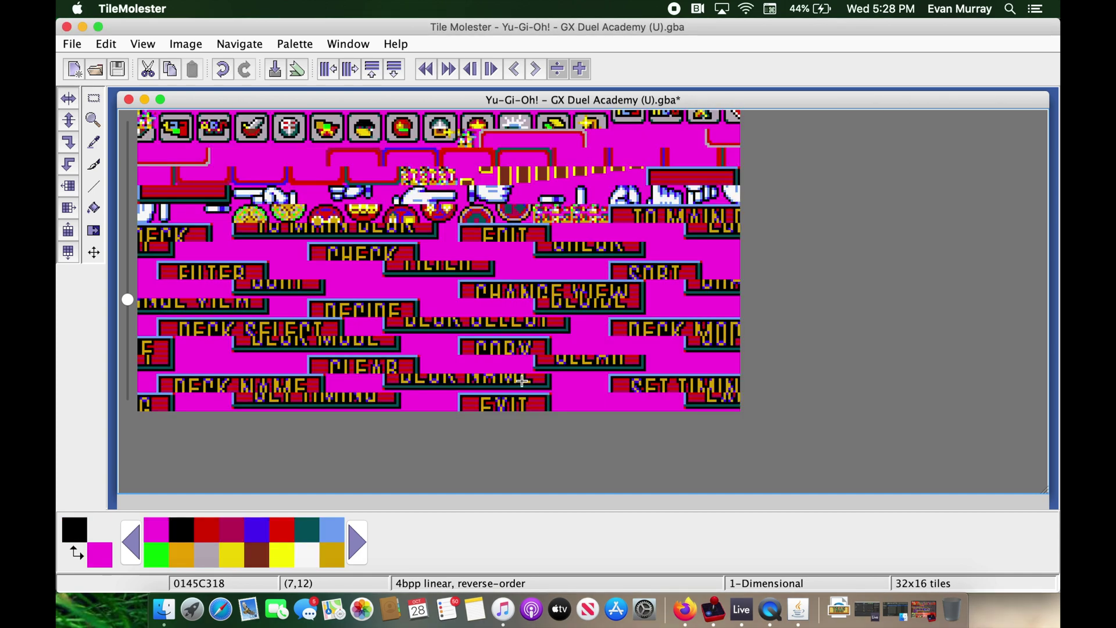
Scroll up to the recoloured menu icons and shrink the tile view by two rows
scroll(522, 381, "up", 10)
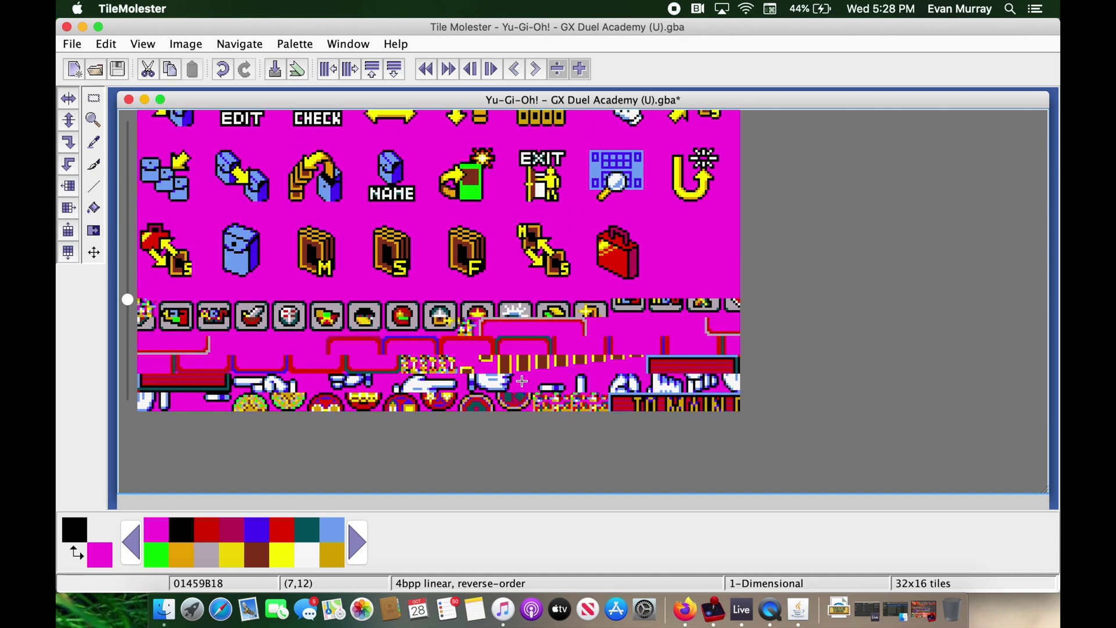
scroll(521, 381, "up", 3)
scroll(521, 381, "down", 1)
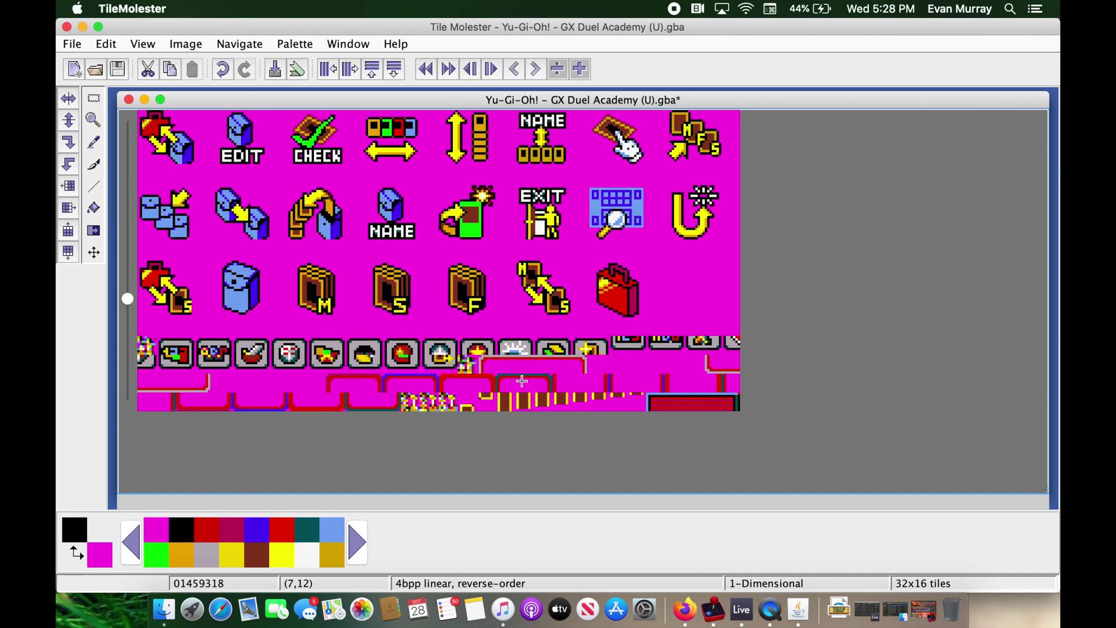
scroll(521, 381, "up", 1)
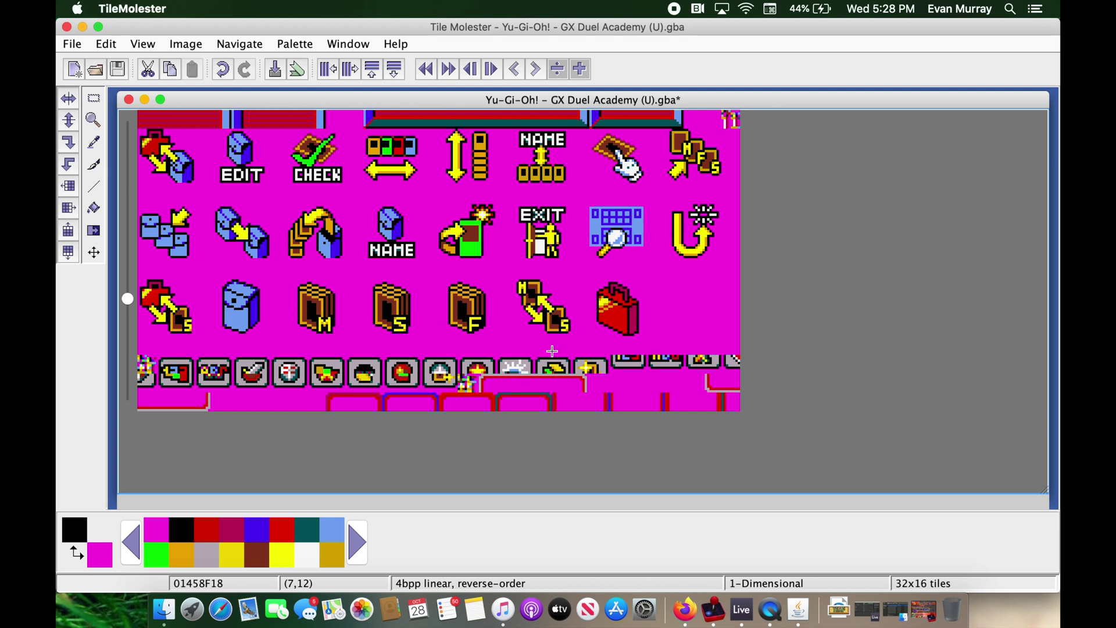
left_click(380, 74)
left_click(378, 73)
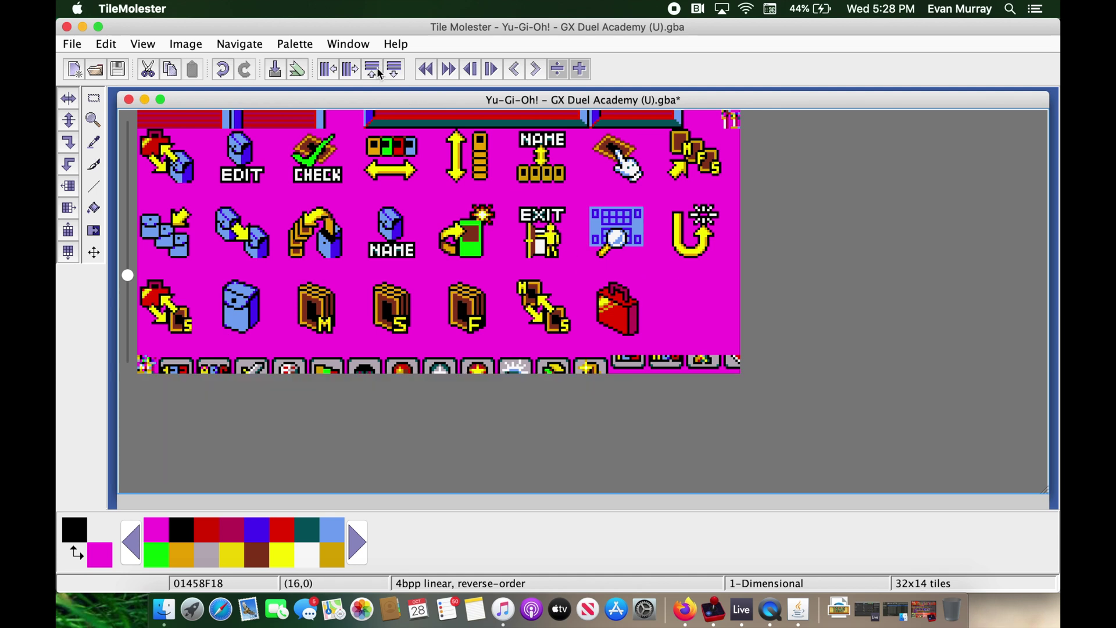
Align the view at offset 01459318, trim it to 32x11 tiles, and bring up OpenEmu
key("Left")
key("Left")
key("Left")
key("Left")
key("Left")
key("Left")
key("Left")
key("Left")
key("Left")
key("Left")
key("Left")
key("Left")
key("Left")
key("Left")
key("Left")
key("Left")
key("Left")
key("Left")
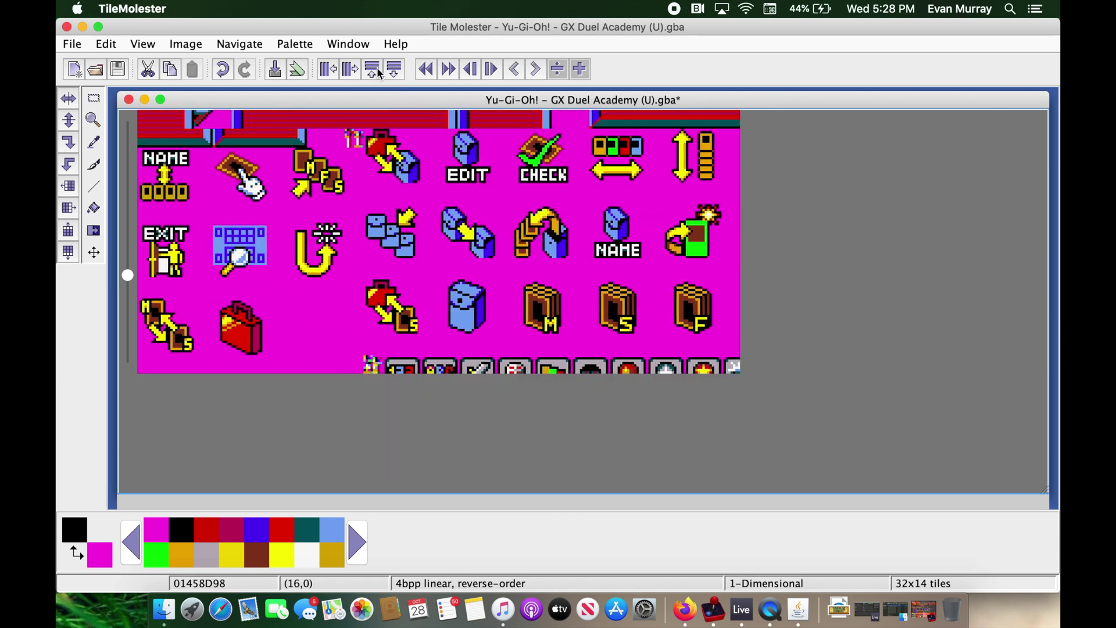
key("Left")
key("Left")
key("Left")
key("Left")
key("Left")
key("Left")
key("Left")
key("Left")
key("Left")
key("Left")
key("Left")
key("Left")
key("Left")
key("Left")
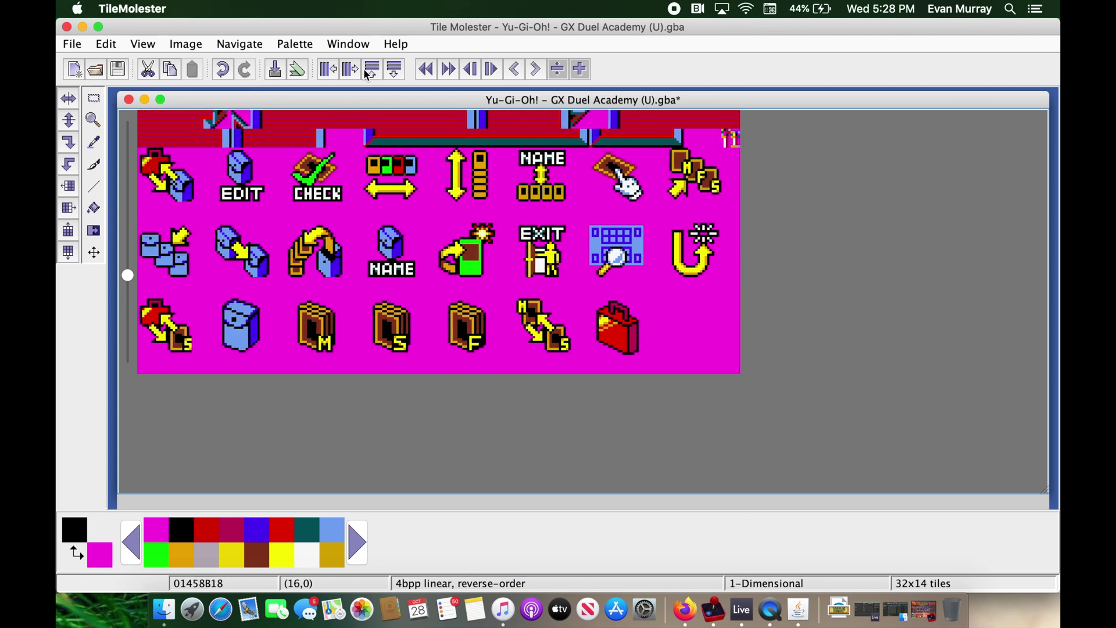
key("Down")
key("Down")
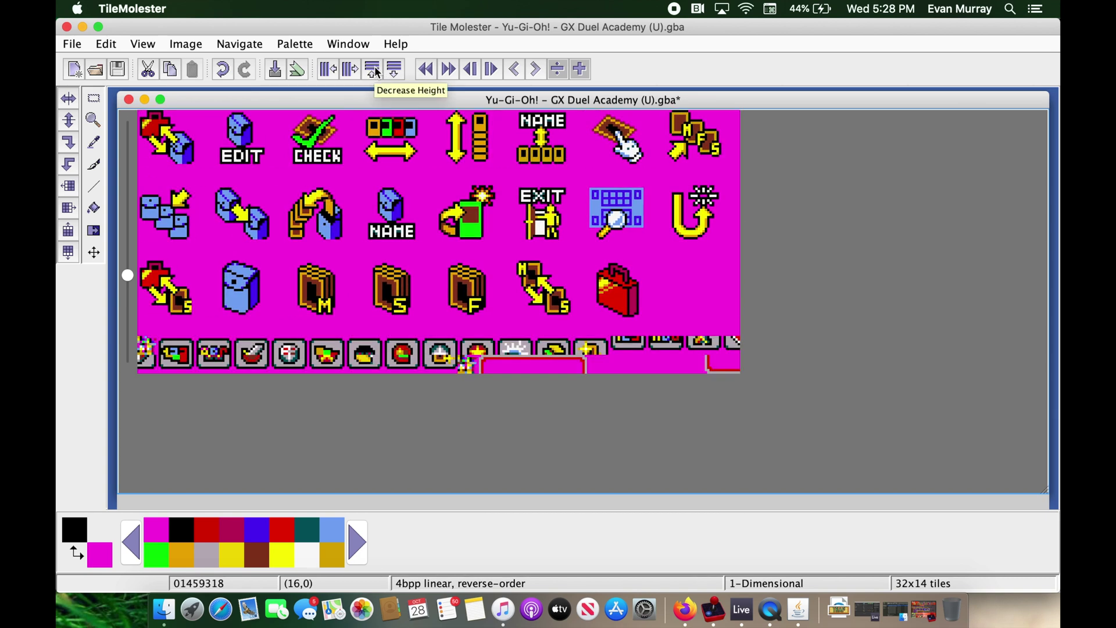
double_click(375, 71)
left_click(375, 70)
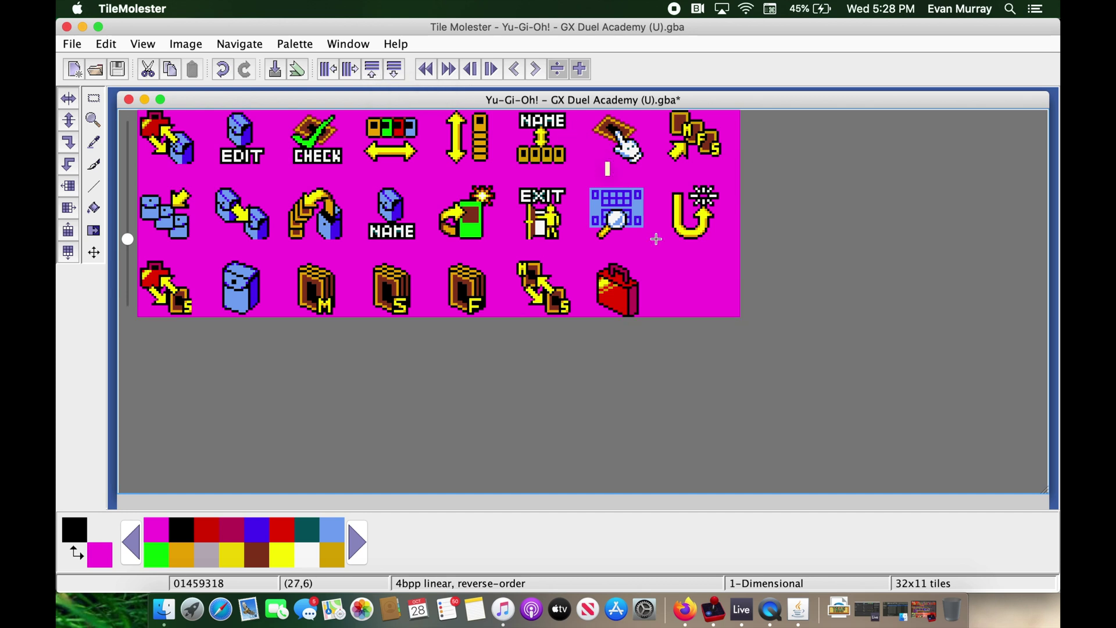
left_click(725, 615)
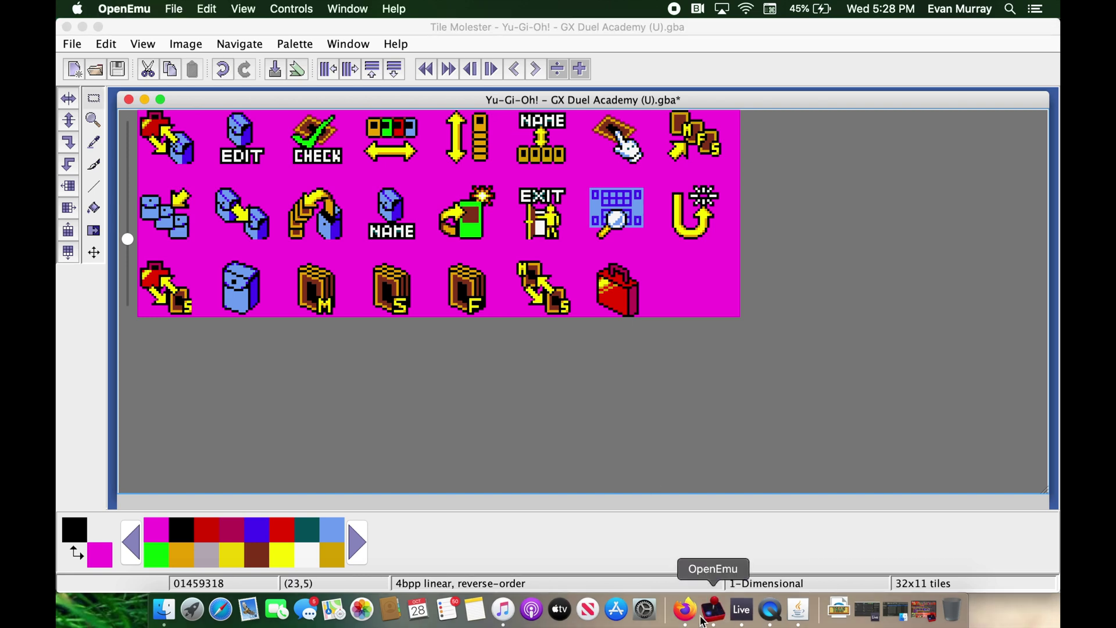
Restore the Yu-Gi-Oh! GX game window, move it aside and minimize it, then return to TileMolester
left_click(924, 611)
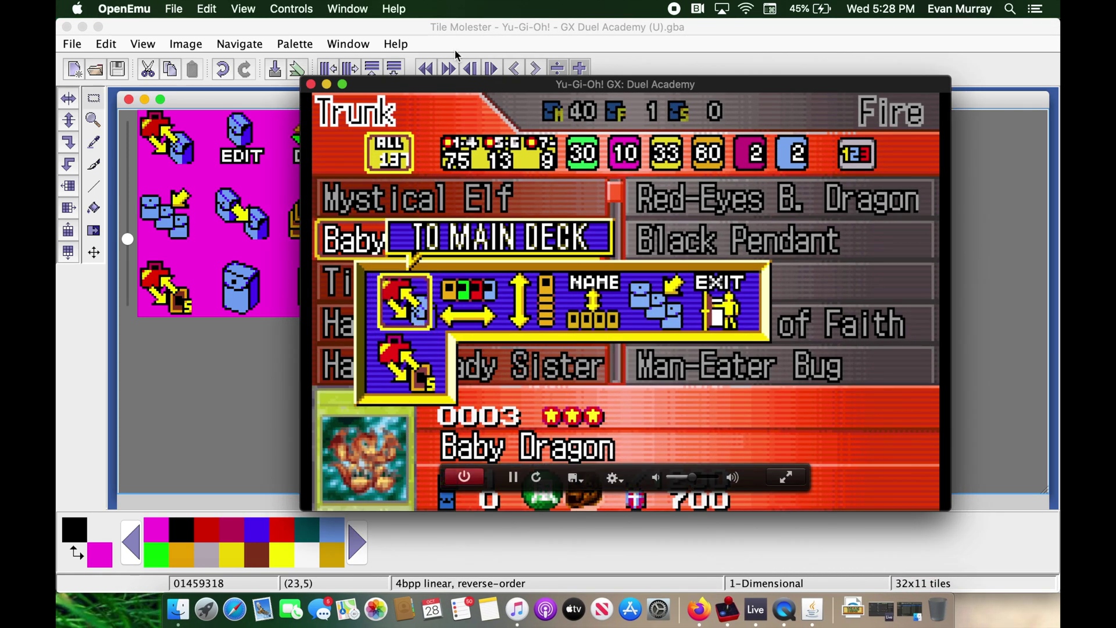
left_click_drag(441, 85, 617, 27)
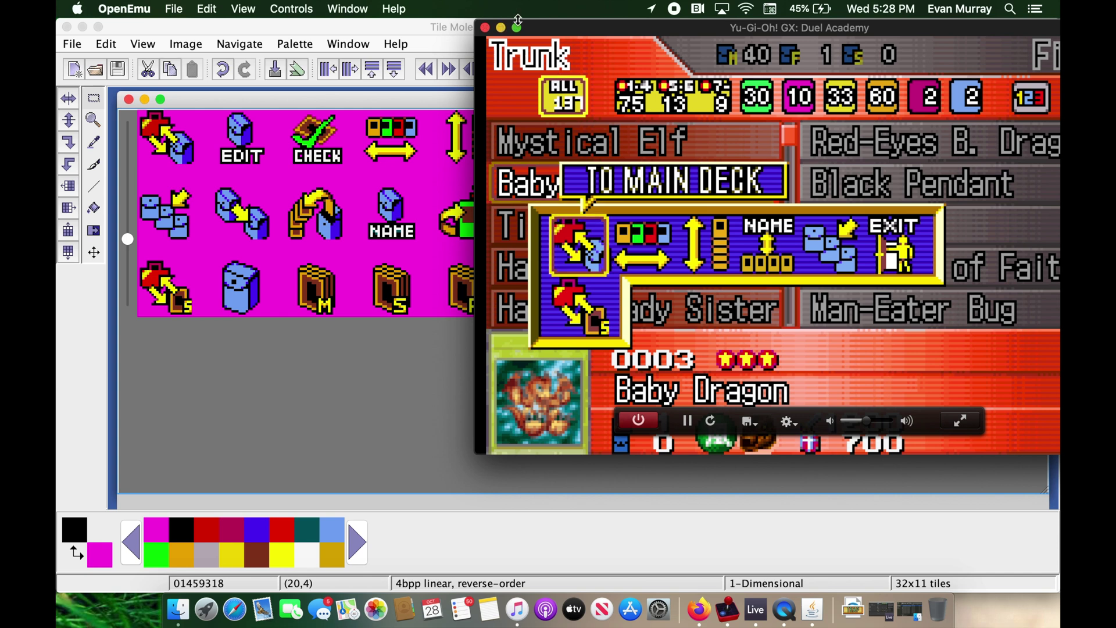
left_click(501, 27)
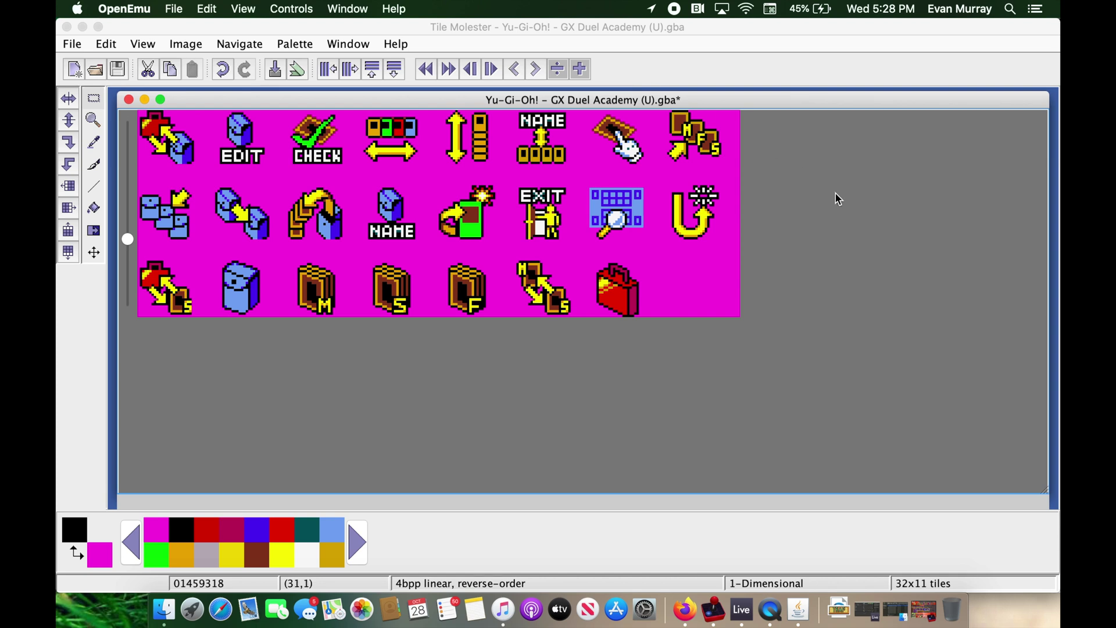
left_click(381, 29)
Add rows until the tile view is 32x17 tiles
left_click(373, 69)
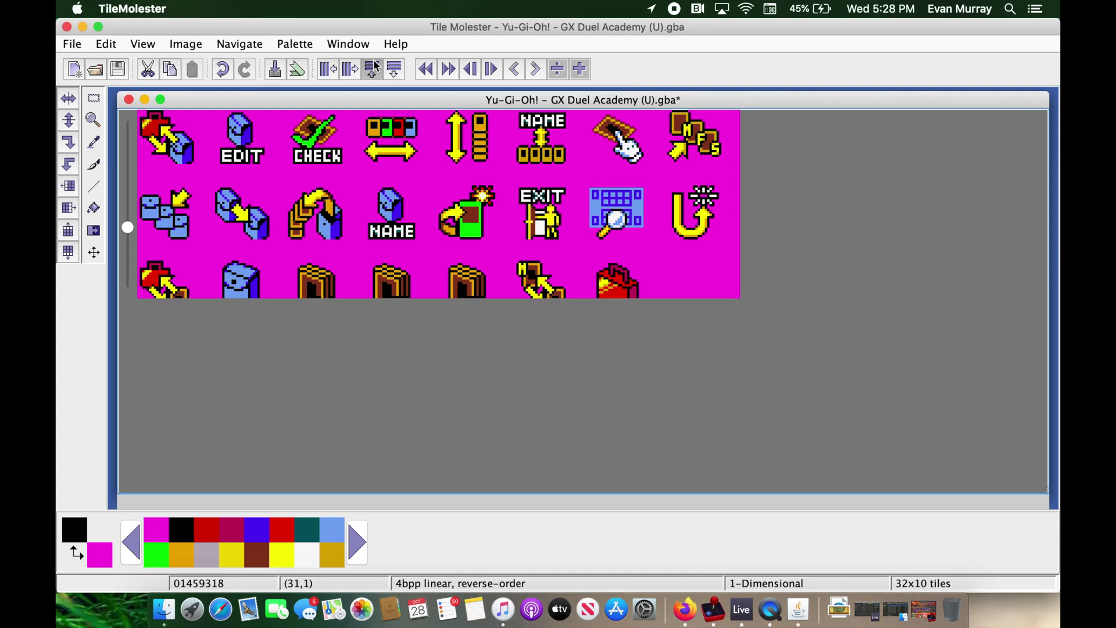
left_click(372, 68)
left_click(394, 68)
left_click(394, 69)
left_click(395, 69)
left_click(394, 68)
left_click(394, 69)
left_click(395, 68)
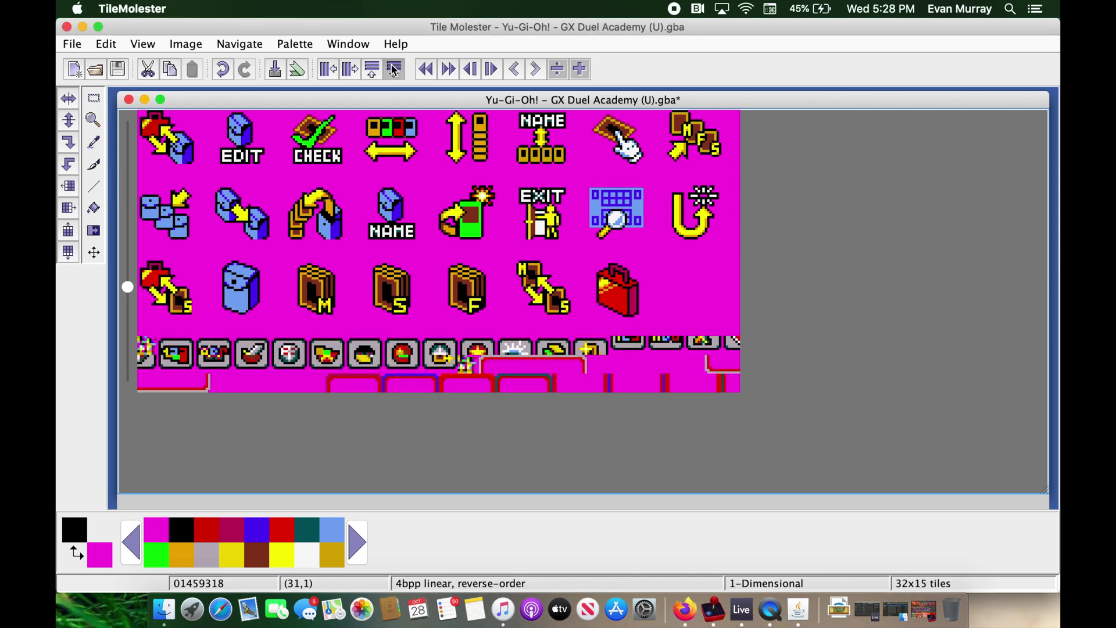
left_click(394, 69)
left_click(394, 69)
Shift the start offset to 01458958 to realign the icons, then bring up Firefox
key("Up")
key("Up")
key("Up")
key("Up")
key("Up")
key("Right")
key("Right")
key("Right")
key("Right")
key("Right")
key("Right")
key("Right")
key("Right")
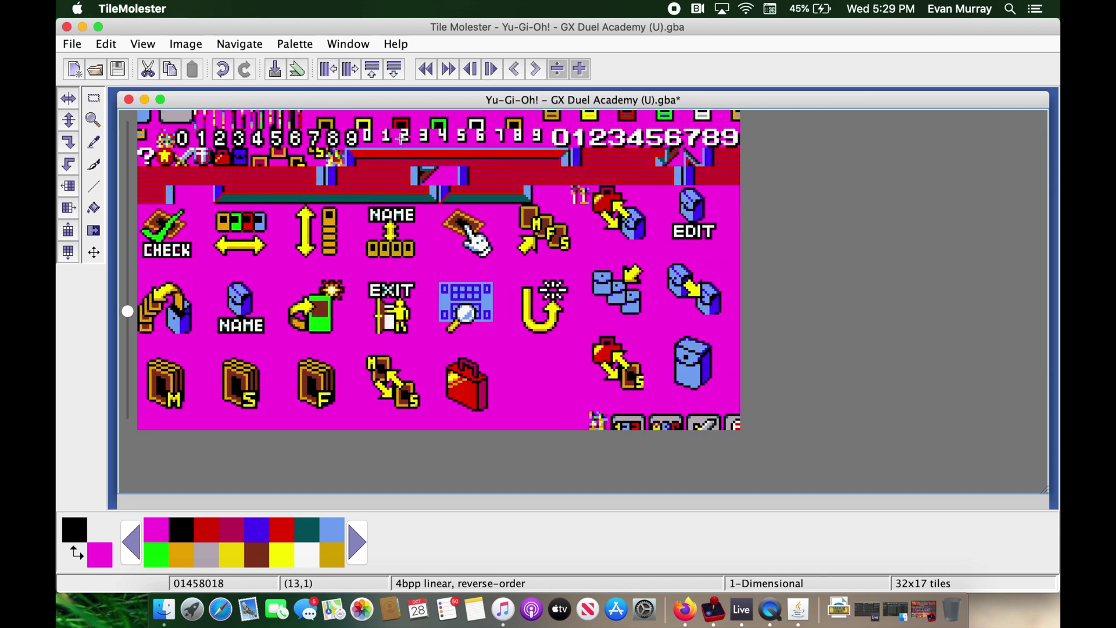
key("Right")
key("Right")
key("Right")
key("Right")
key("Right")
key("Right")
key("Right")
key("Right")
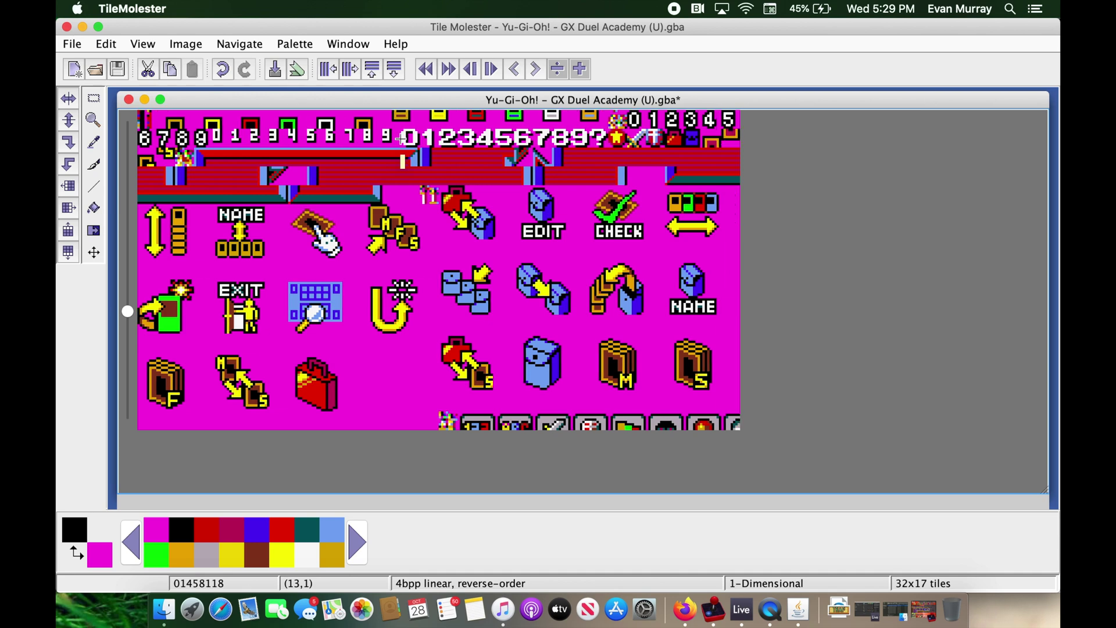
key("Right")
key("Right")
key("Down")
key("Down")
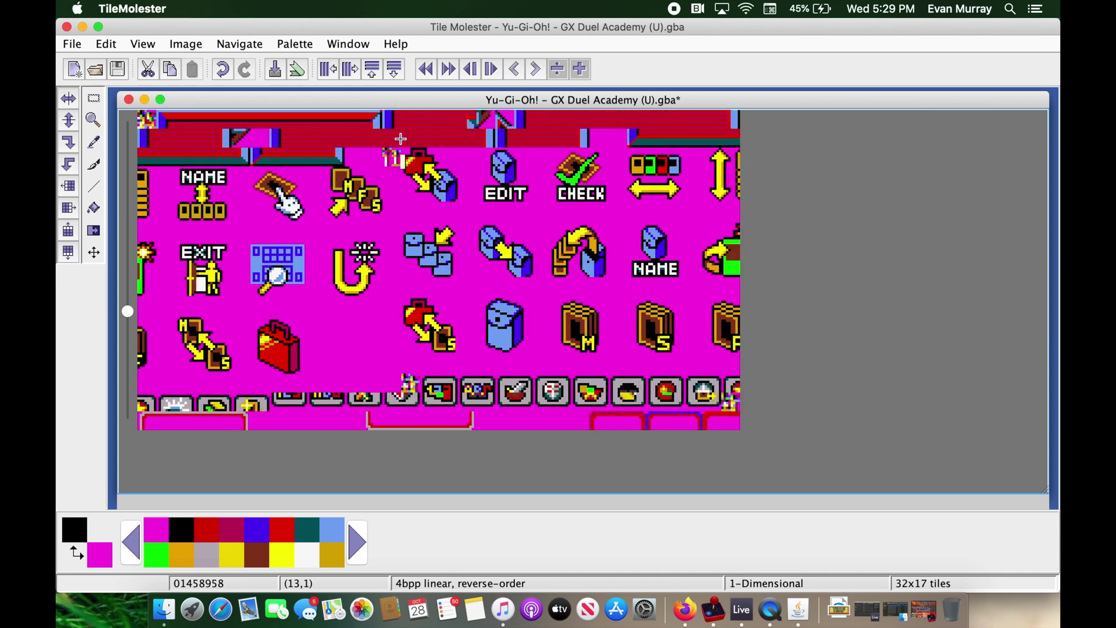
left_click(686, 611)
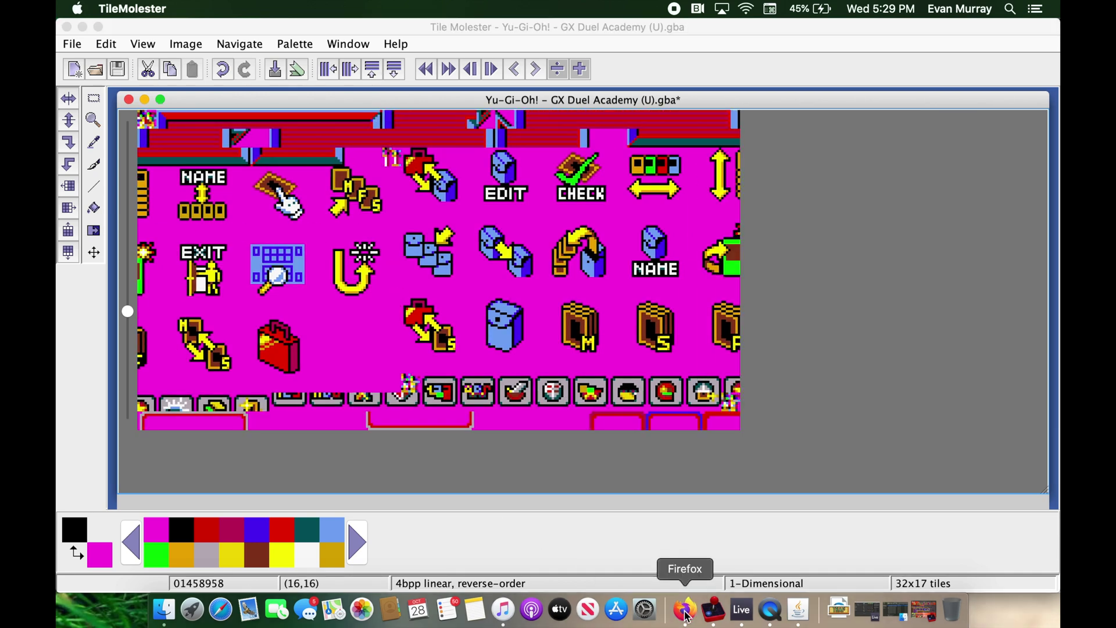
Convert hex 01458958 in RapidTables, getting decimal 21334360
left_click_drag(736, 430, 429, 347)
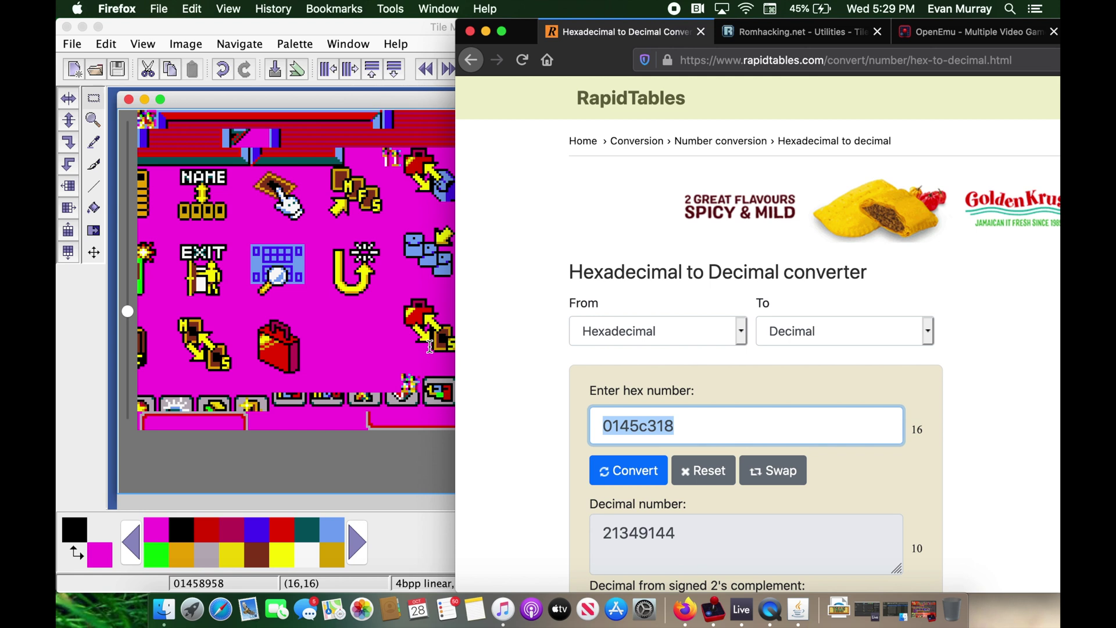
type("01")
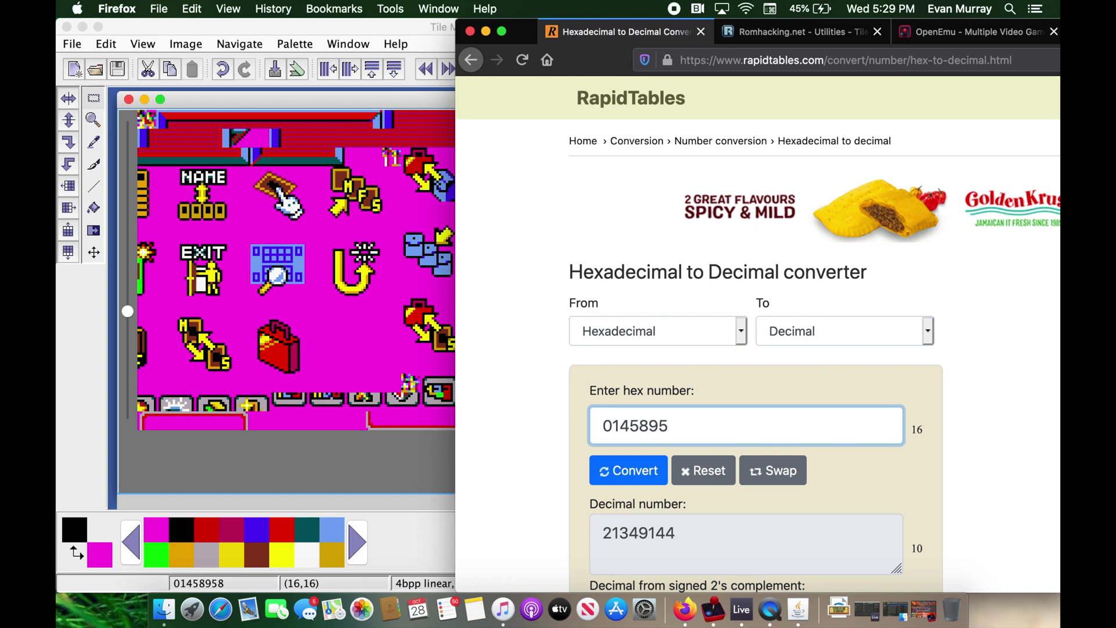
left_click(612, 468)
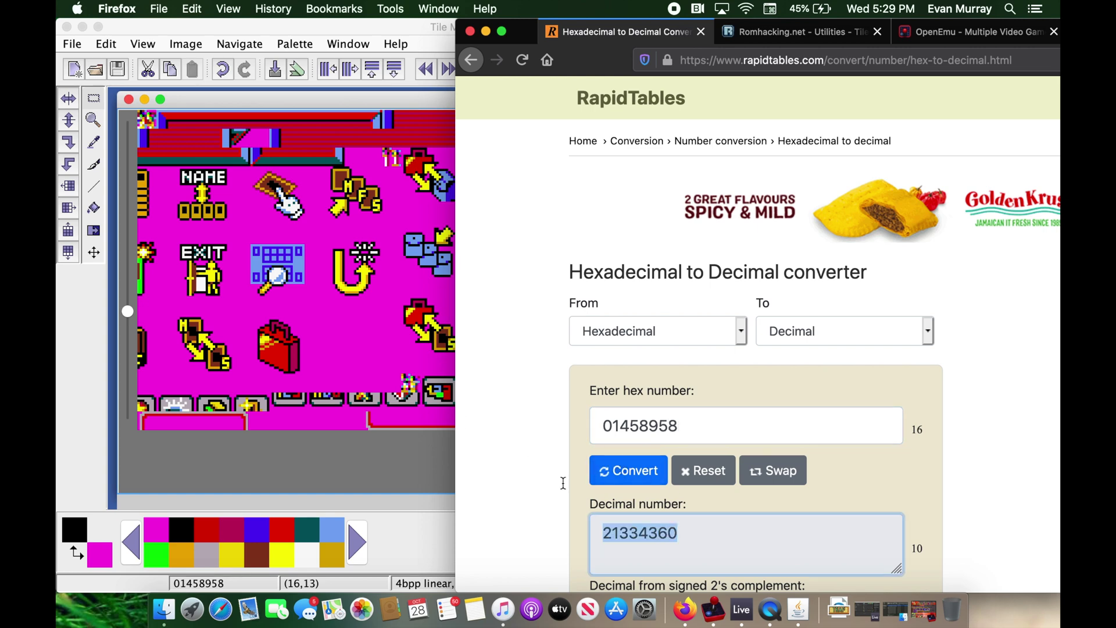
Import a palette from this ROM via Palette > Import From > This File
left_click(375, 459)
left_click(285, 44)
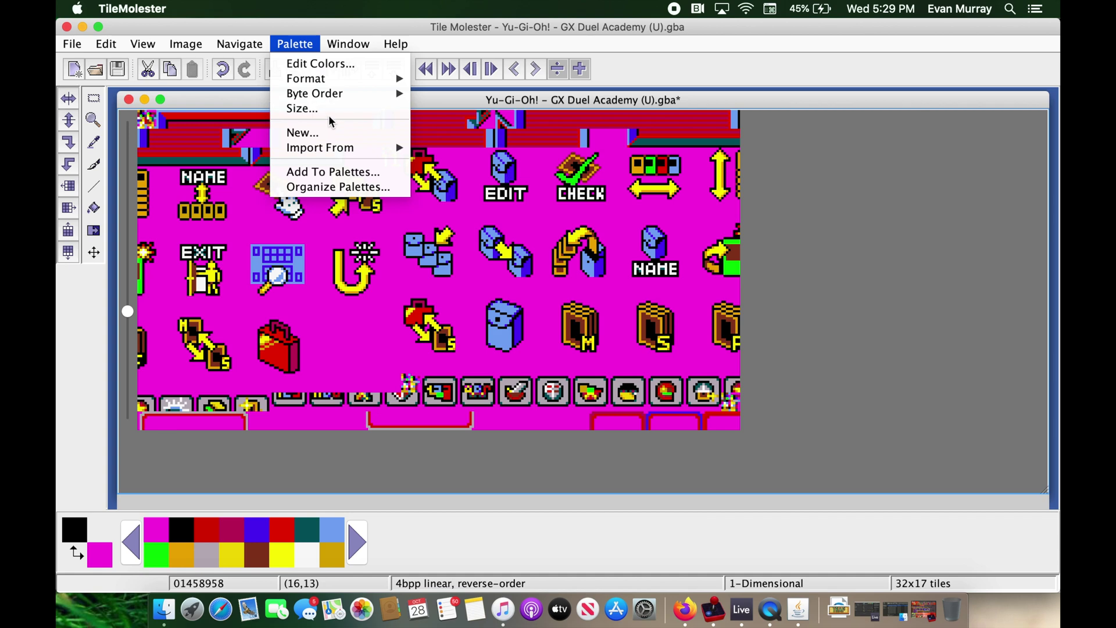
mouse_move(367, 151)
left_click(450, 148)
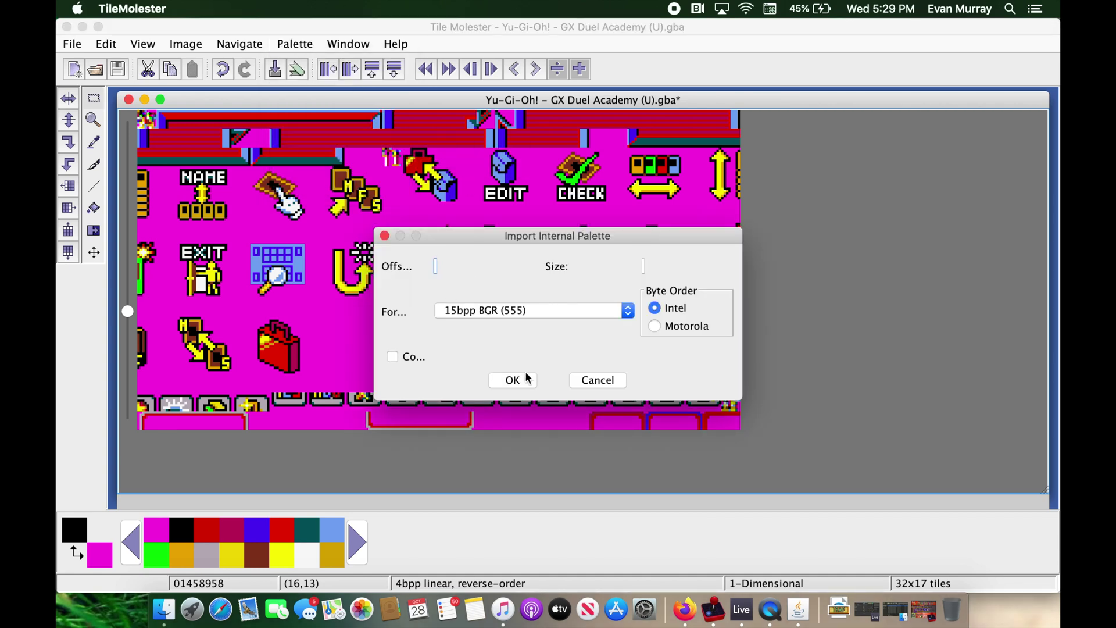
left_click(513, 380)
Scroll down to the menu labels like DECK SELECT and CANCEL at offset 0145D988
scroll(522, 380, "up", 2)
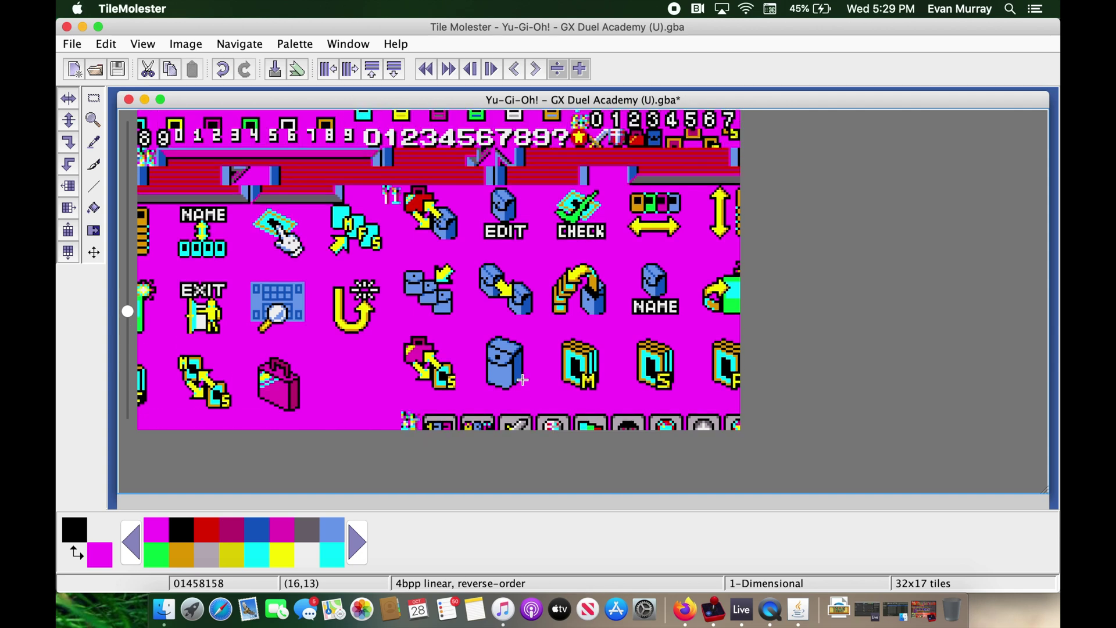
scroll(522, 380, "up", 7)
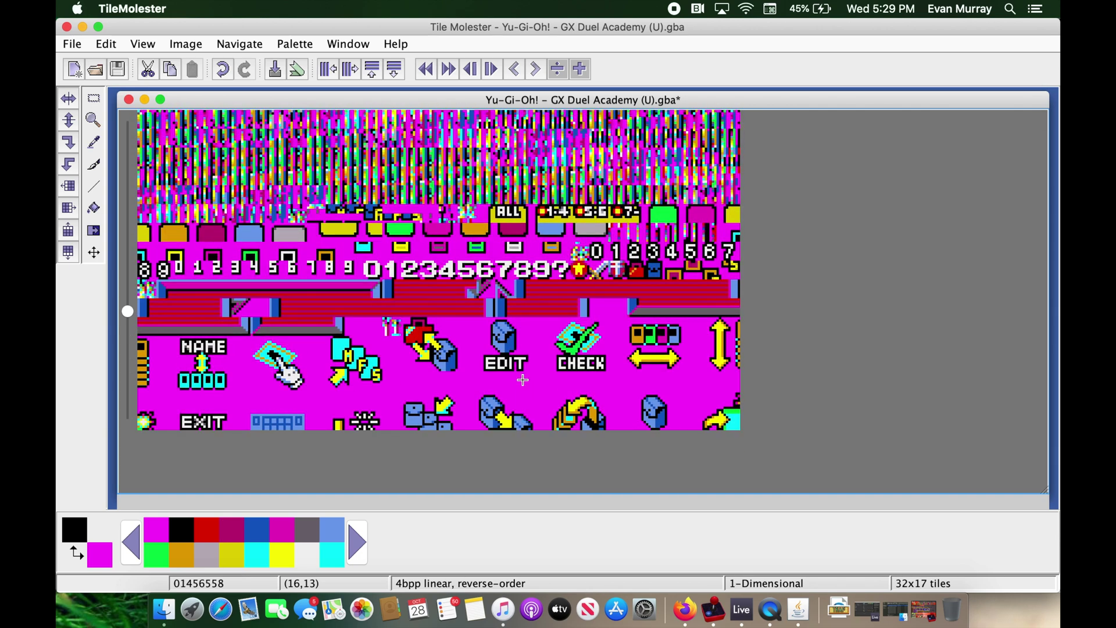
scroll(522, 380, "down", 6)
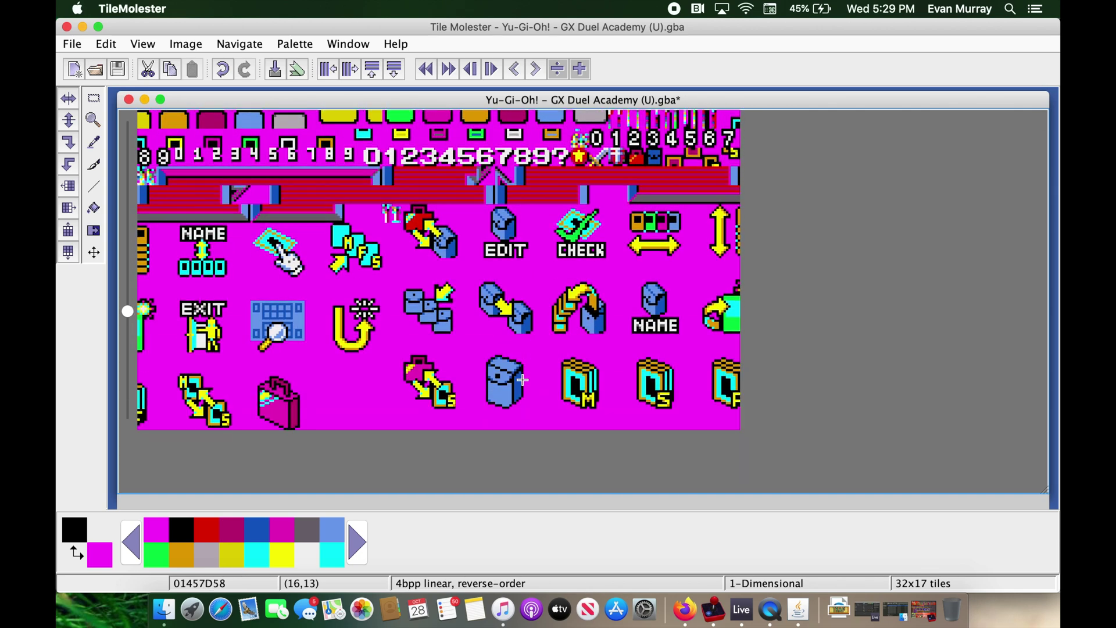
scroll(522, 380, "up", 6)
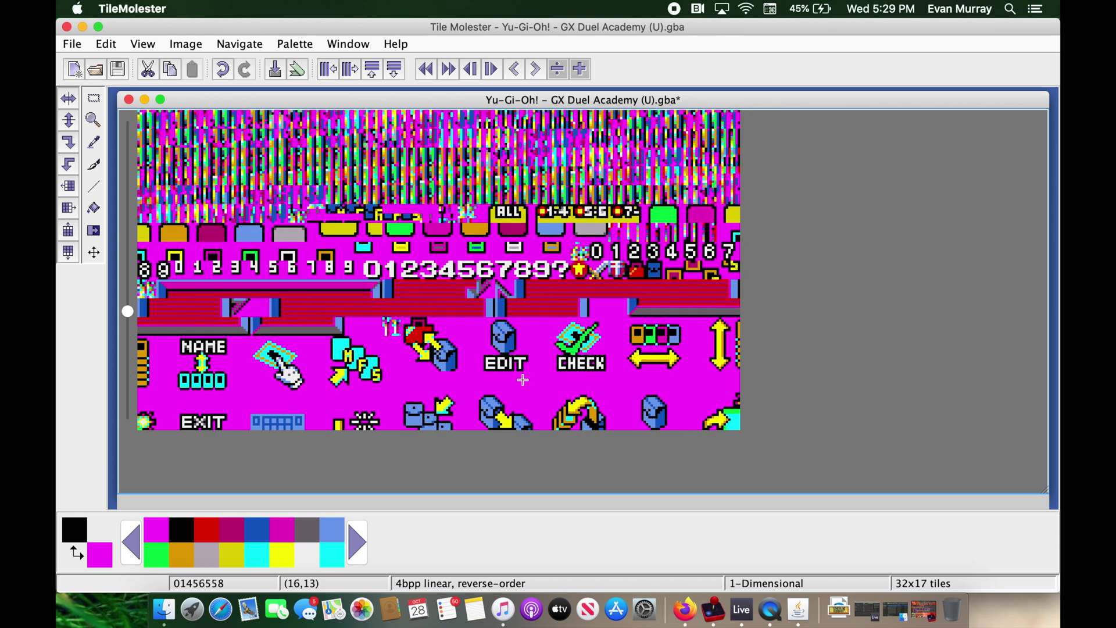
scroll(523, 379, "down", 8)
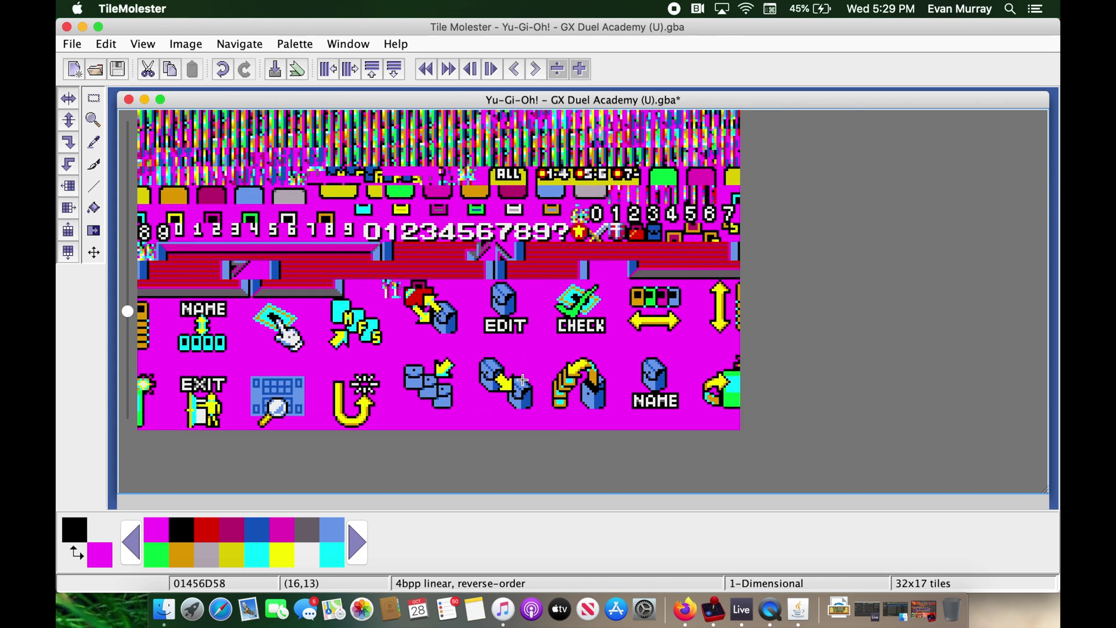
scroll(522, 379, "down", 15)
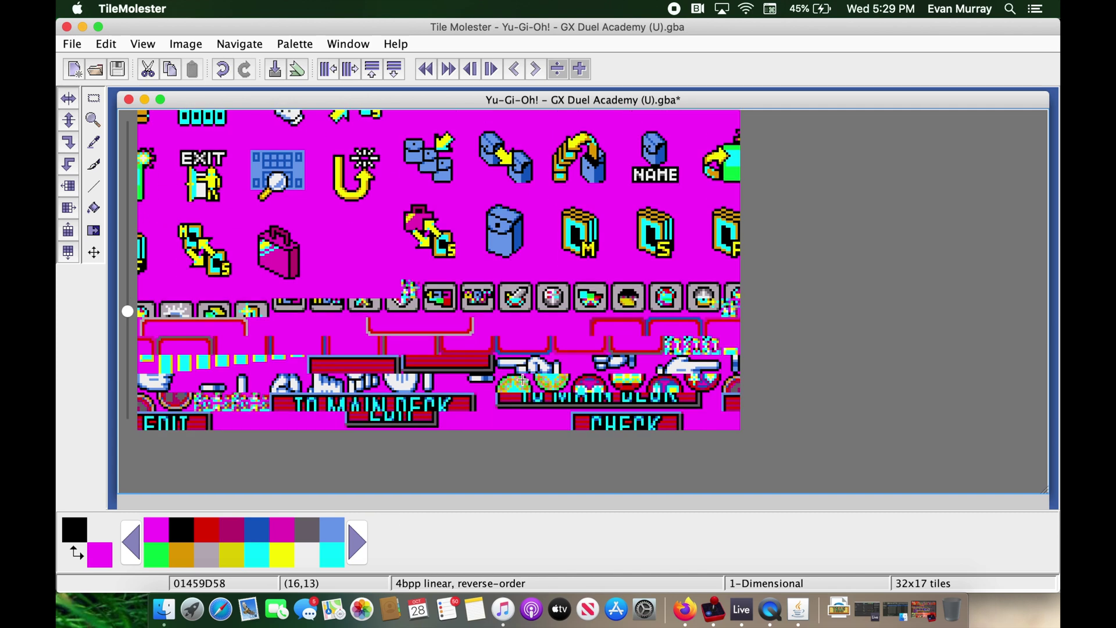
scroll(522, 380, "down", 6)
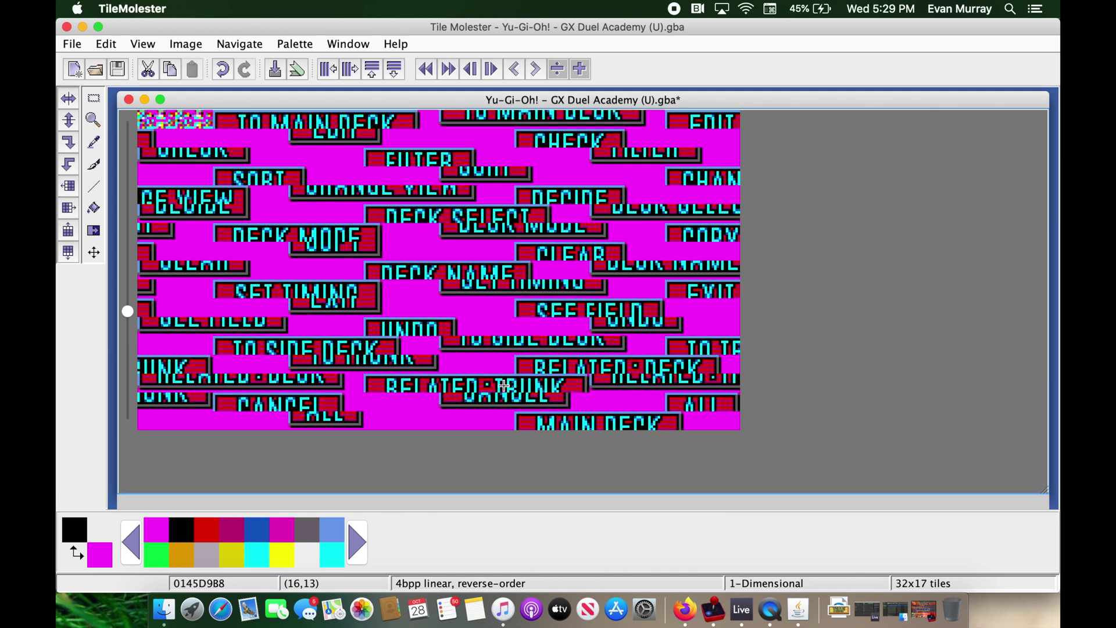
Convert hex 0145d9b8 to decimal 21354936, copy it, and return to TileMolester's Palette menu
left_click(685, 609)
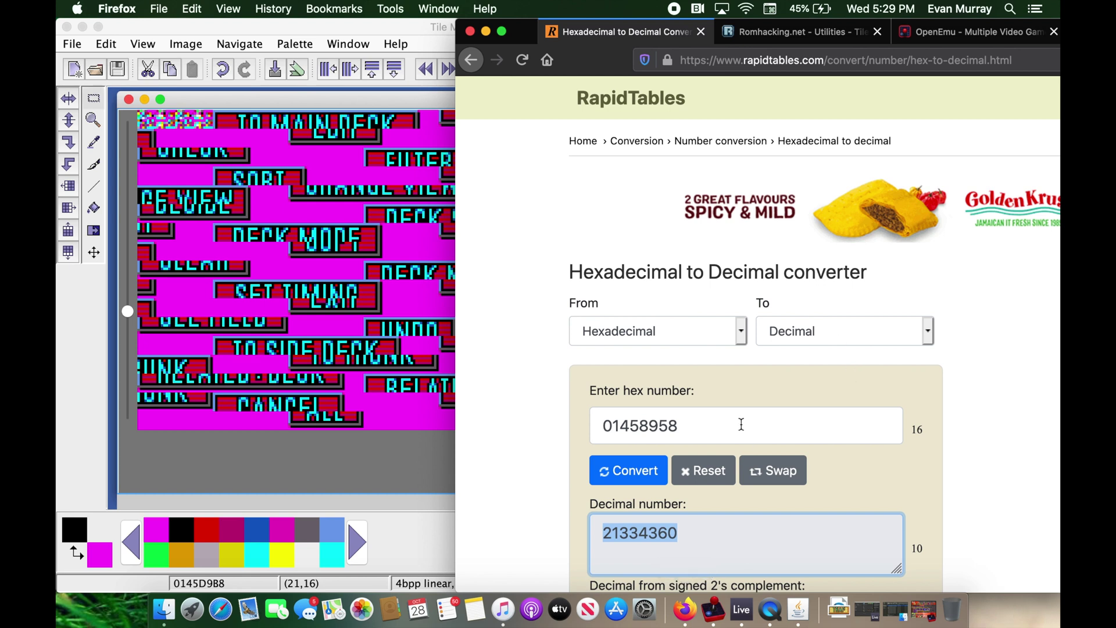
double_click(742, 424)
type("0")
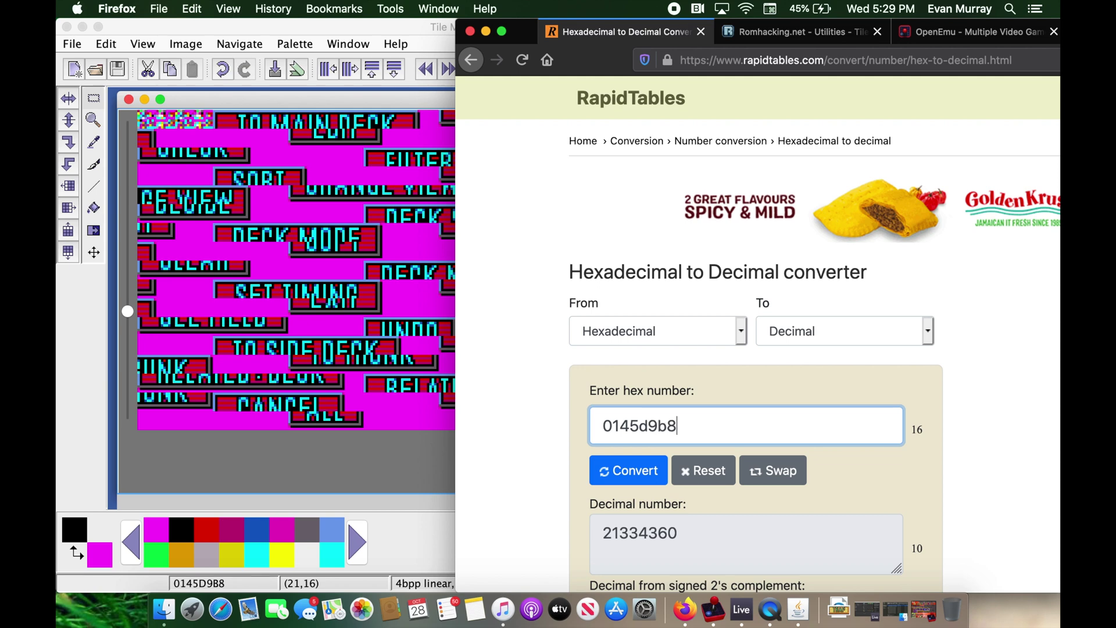
left_click(628, 470)
left_click_drag(709, 531, 493, 498)
key("super+c")
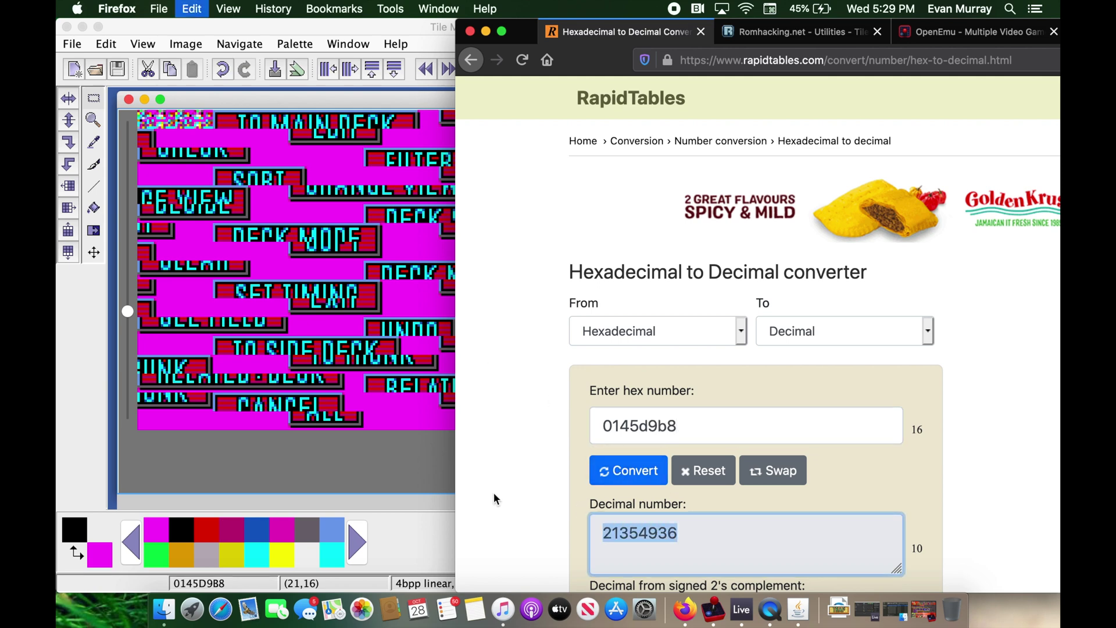
left_click(314, 455)
left_click(295, 44)
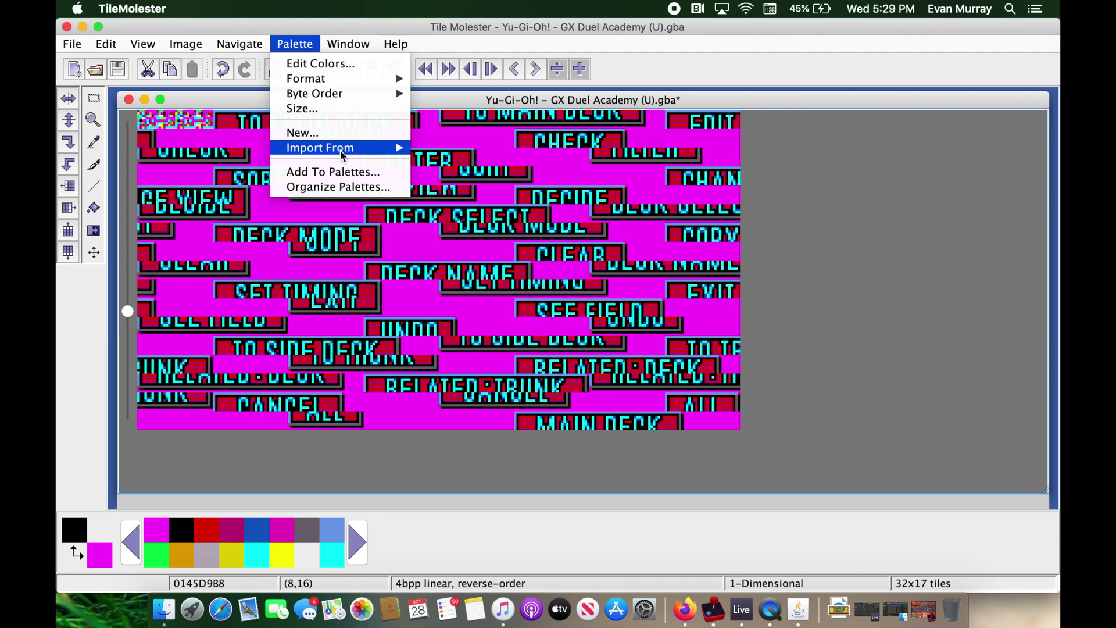
Import a palette from this ROM at the pasted offset 21354936
mouse_move(343, 149)
left_click(454, 149)
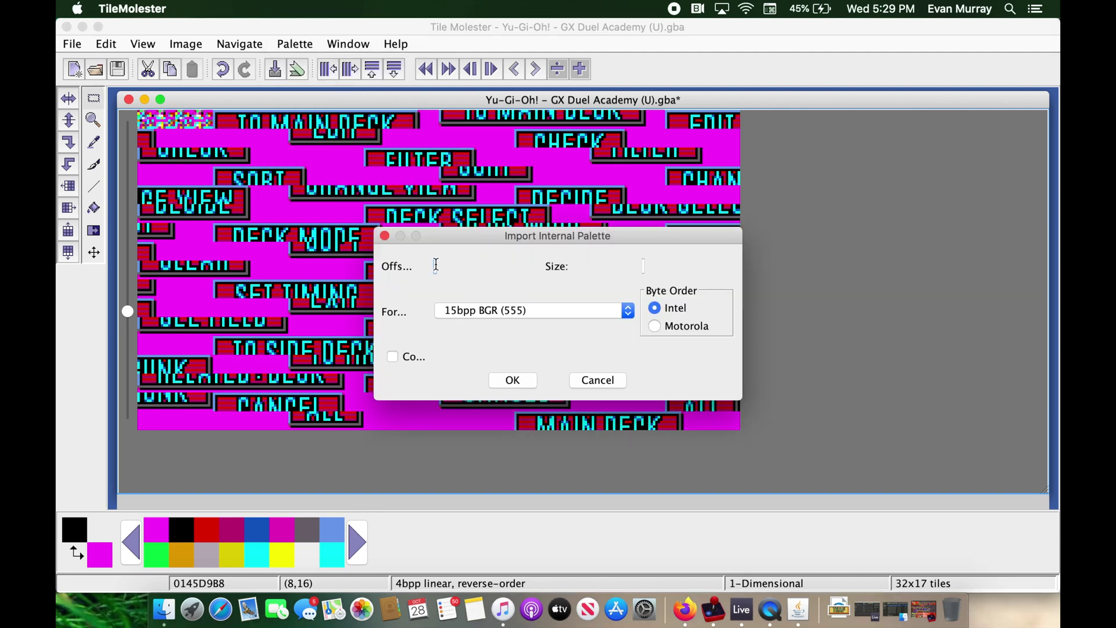
key("super+v")
left_click(512, 381)
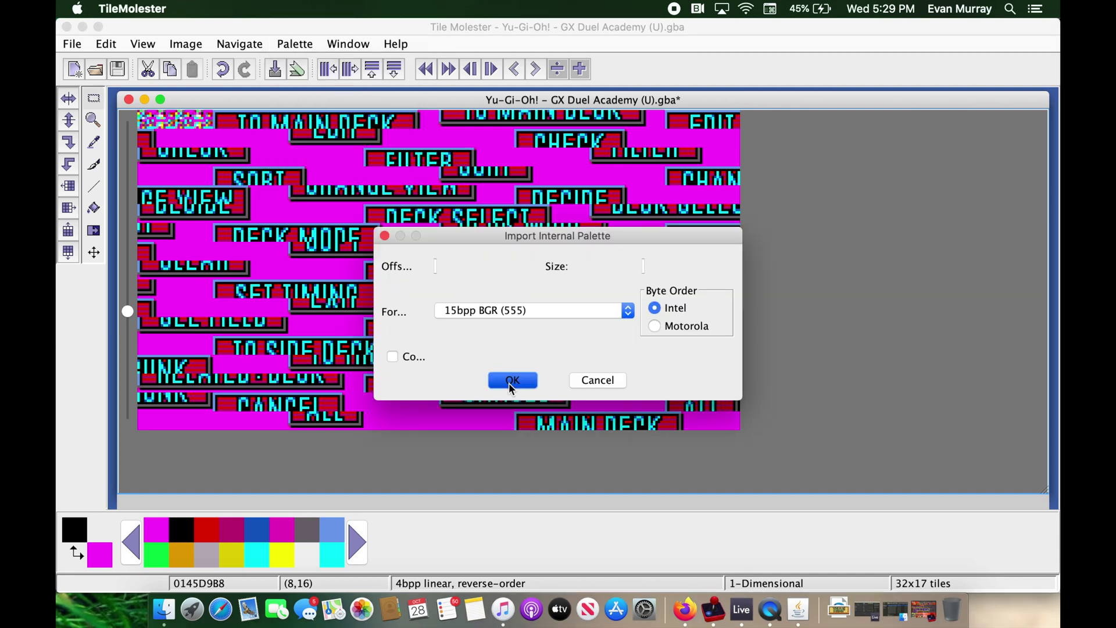
scroll(509, 384, "up", 12)
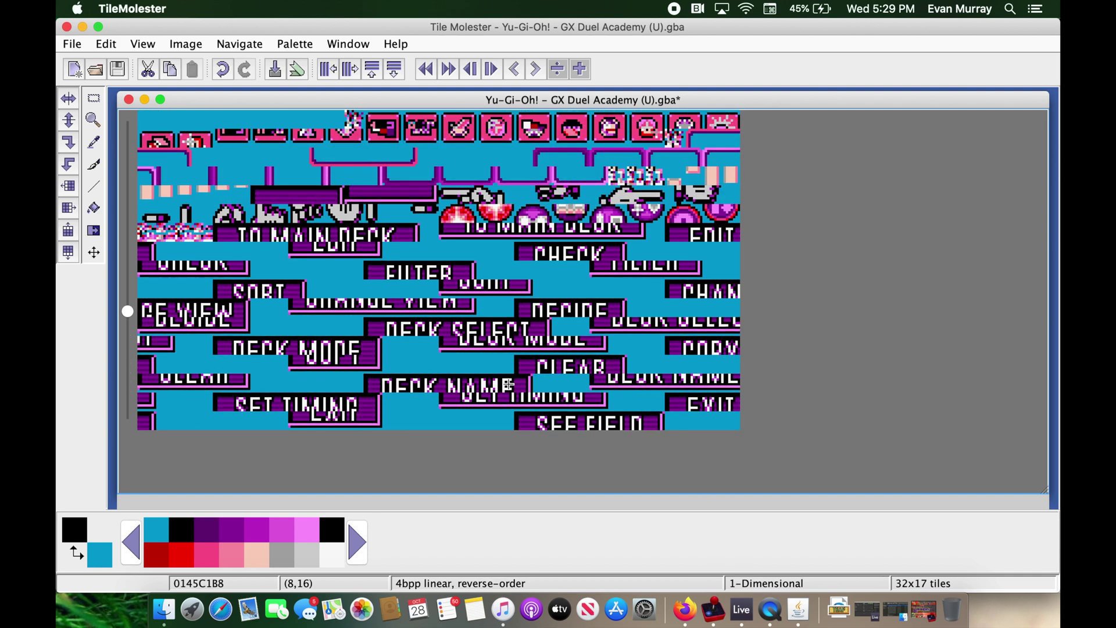
scroll(509, 383, "up", 11)
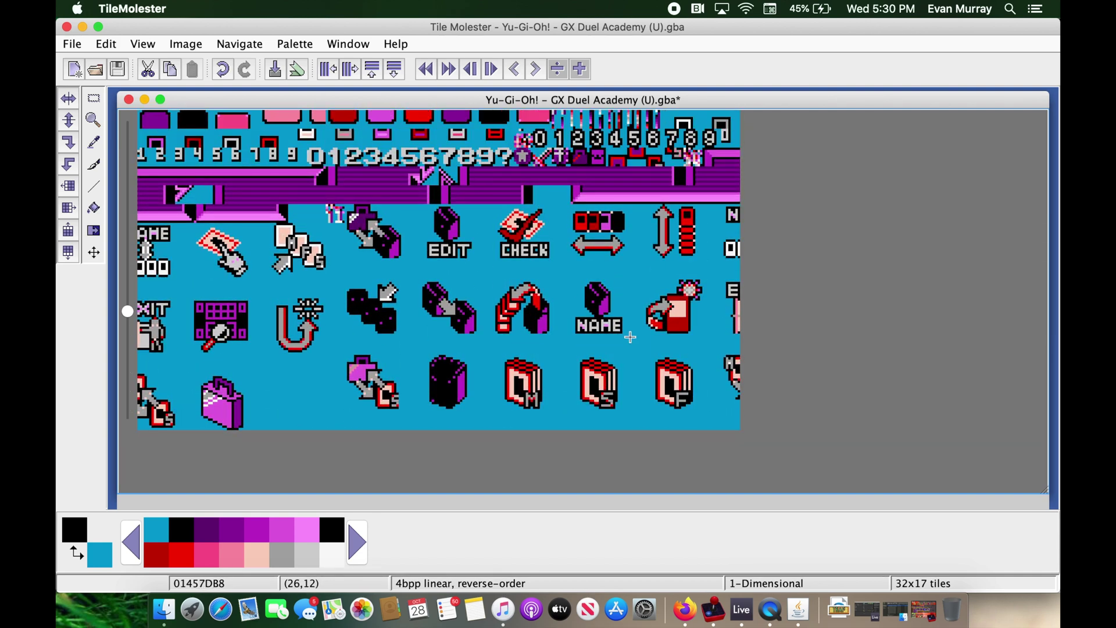
scroll(631, 337, "up", 4)
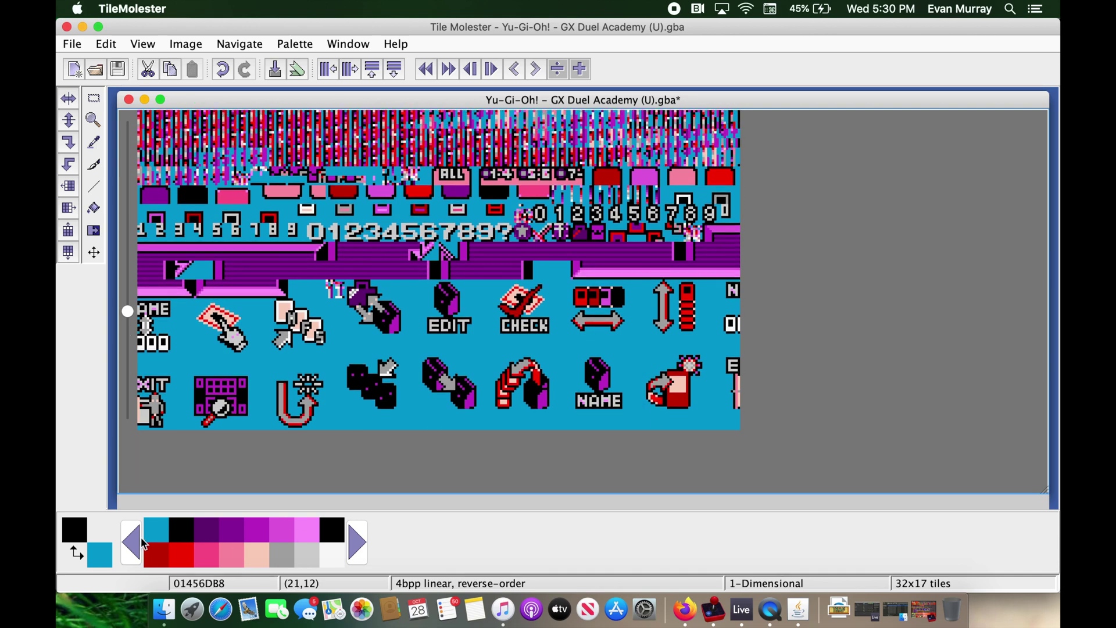
Cycle through stored palettes until the icons show green and brown, then close the ROM window
left_click(140, 541)
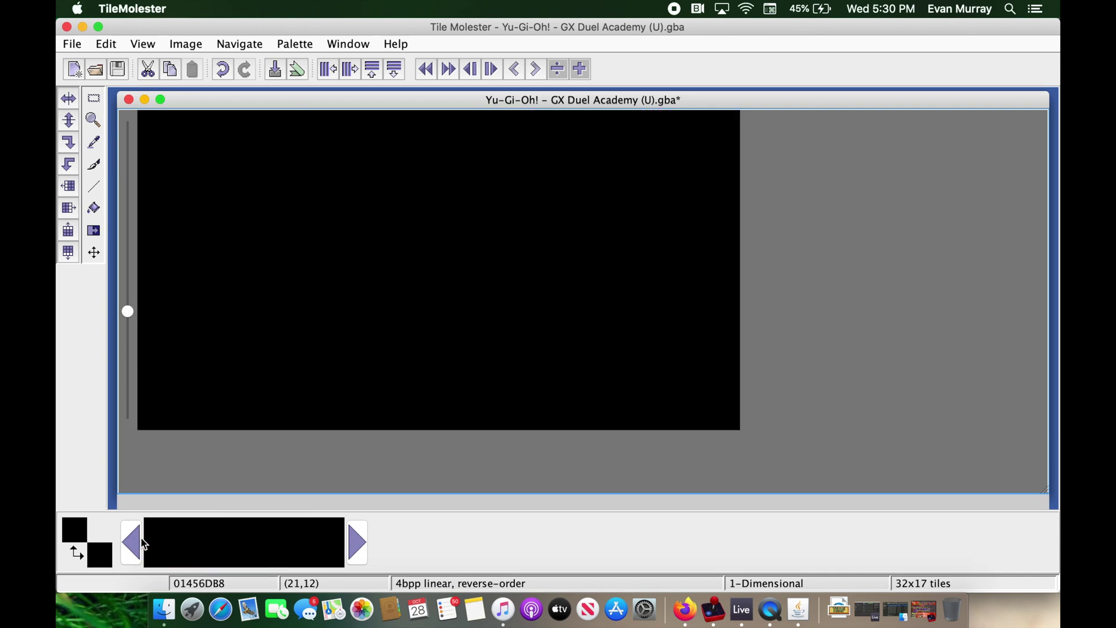
left_click(361, 549)
left_click(359, 550)
left_click(359, 549)
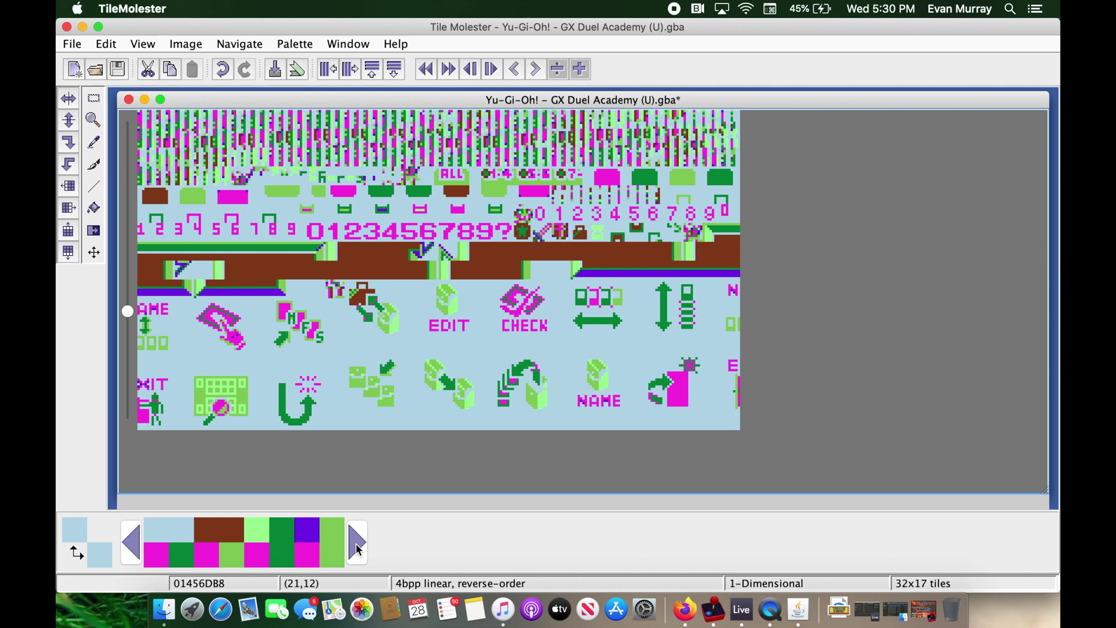
scroll(358, 549, "down", 7)
left_click(359, 549)
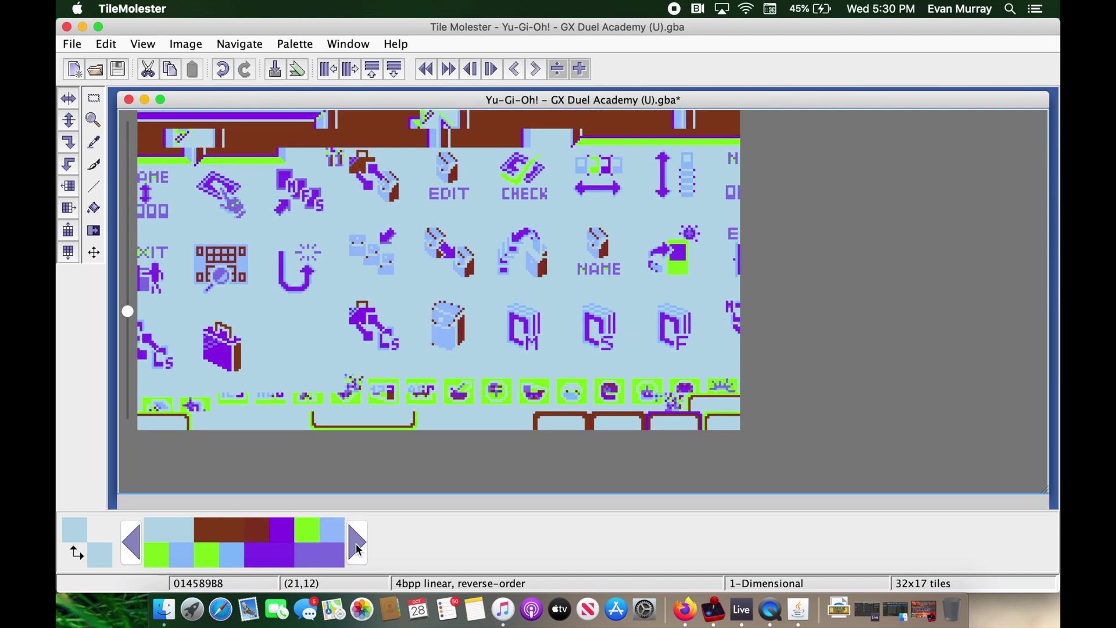
left_click(359, 549)
left_click(359, 549)
left_click(359, 549)
left_click(359, 549)
left_click(358, 550)
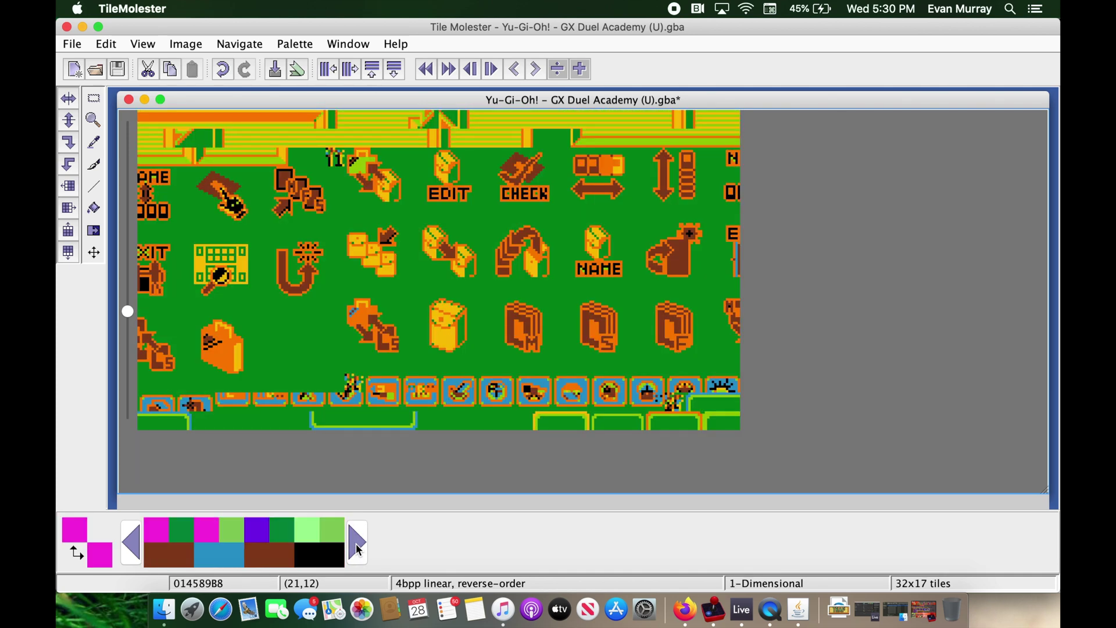
left_click(359, 549)
left_click(359, 549)
left_click(359, 549)
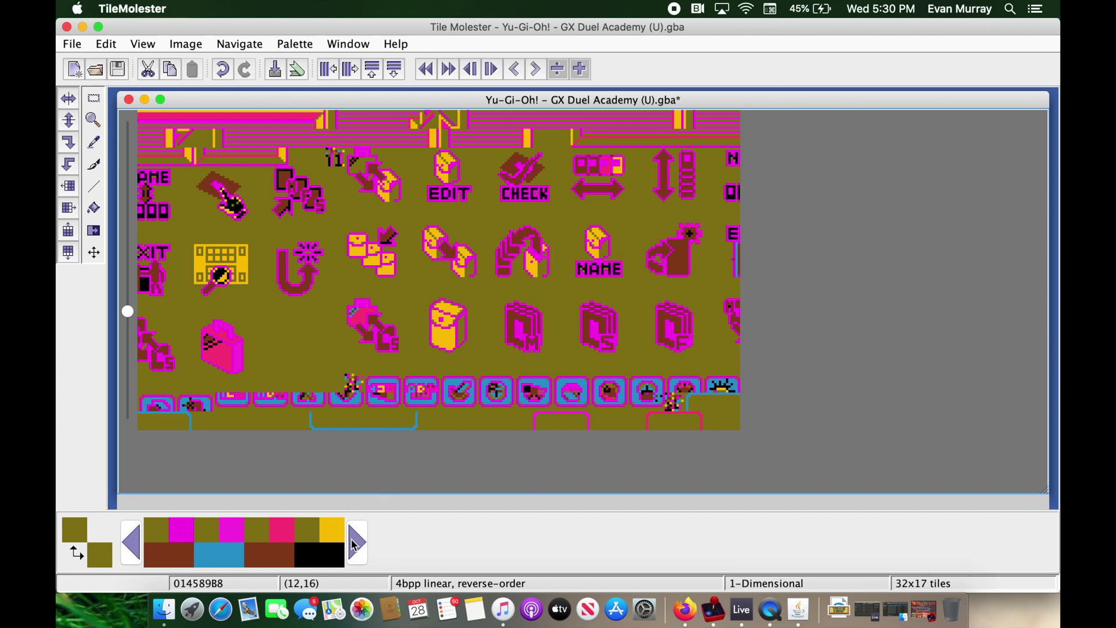
left_click(356, 546)
left_click(358, 547)
left_click(359, 547)
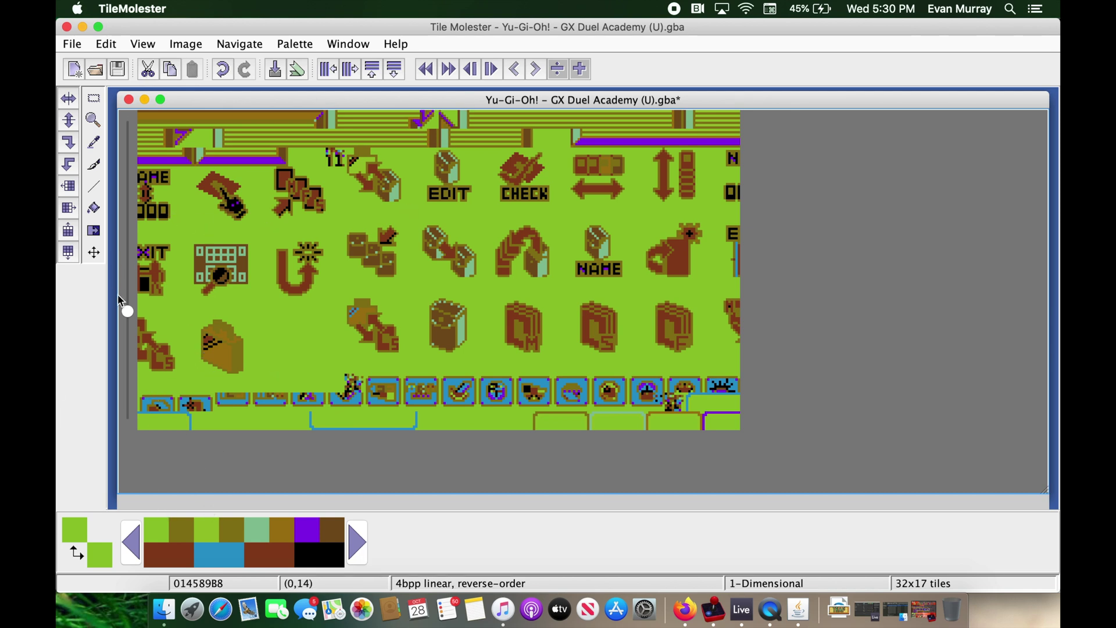
left_click(129, 100)
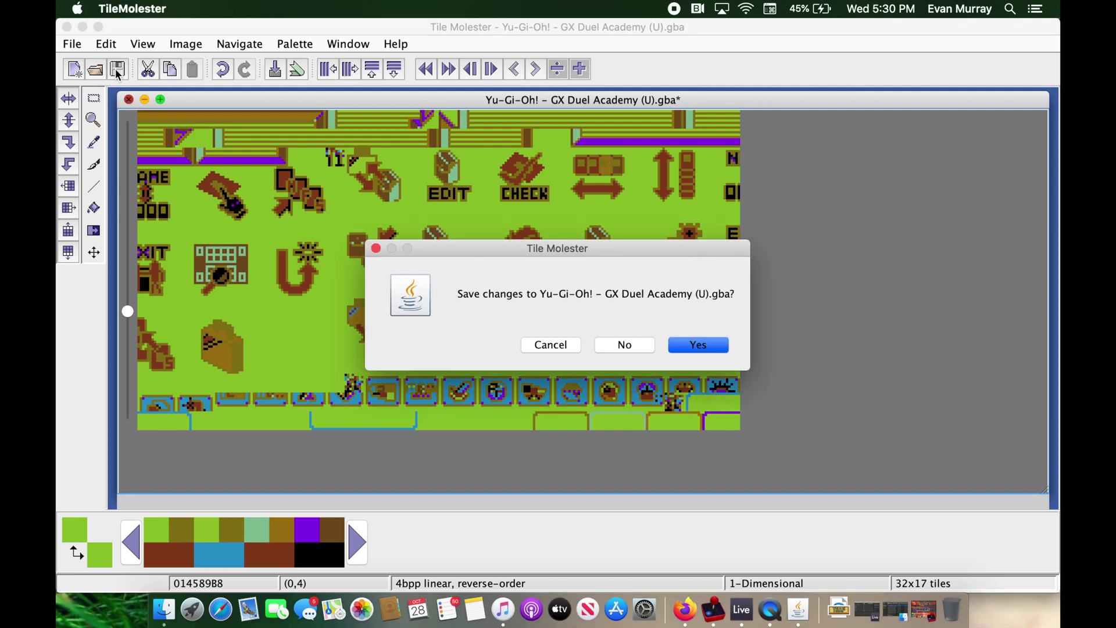
Discard the Yu-Gi-Oh! changes, open the Super Mario Advance 4 ROM, and maximize its window
left_click(630, 347)
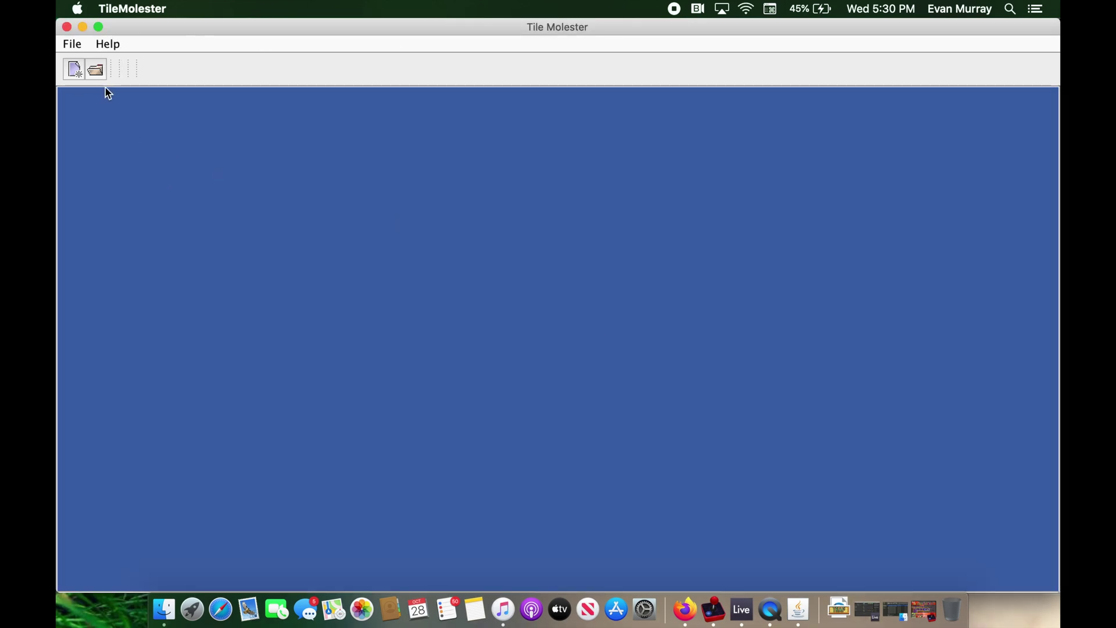
left_click(96, 69)
left_click(415, 216)
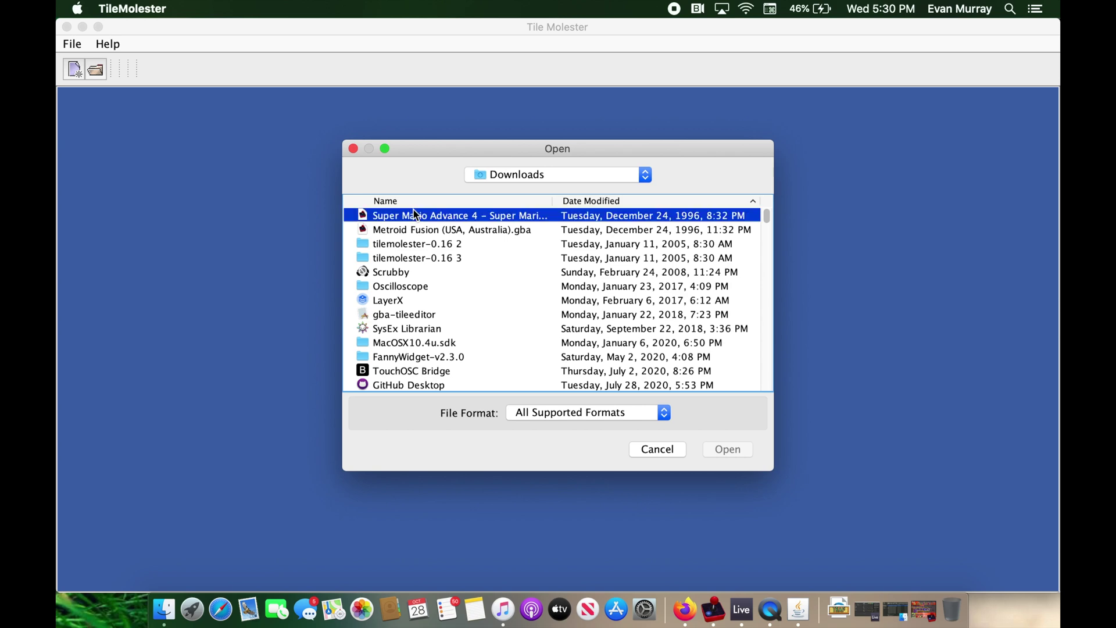
left_click(727, 450)
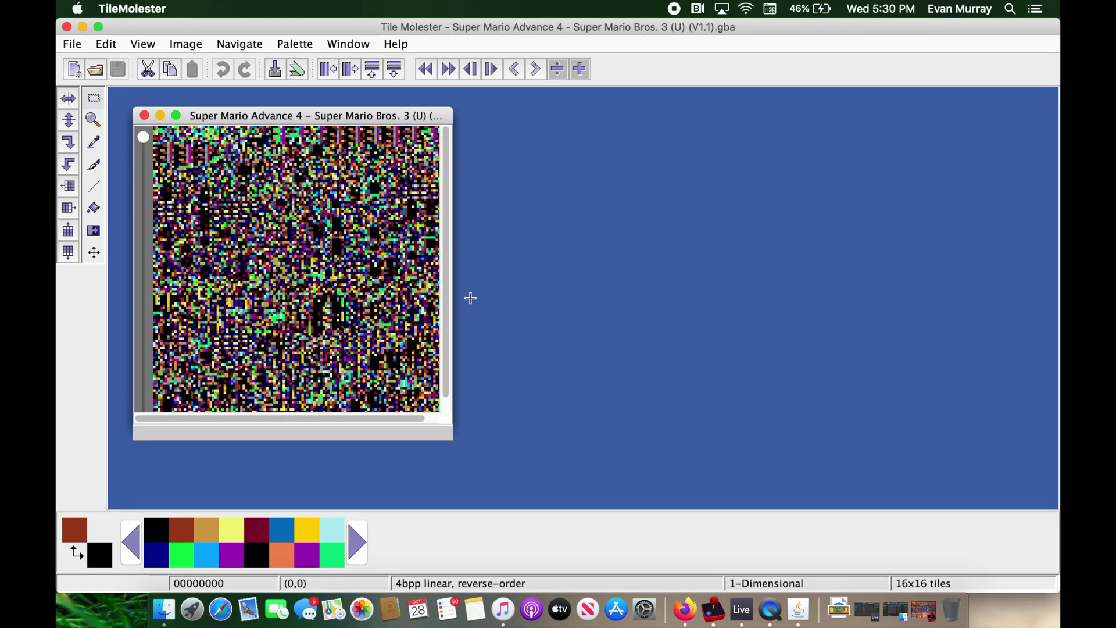
left_click(176, 115)
left_click(351, 70)
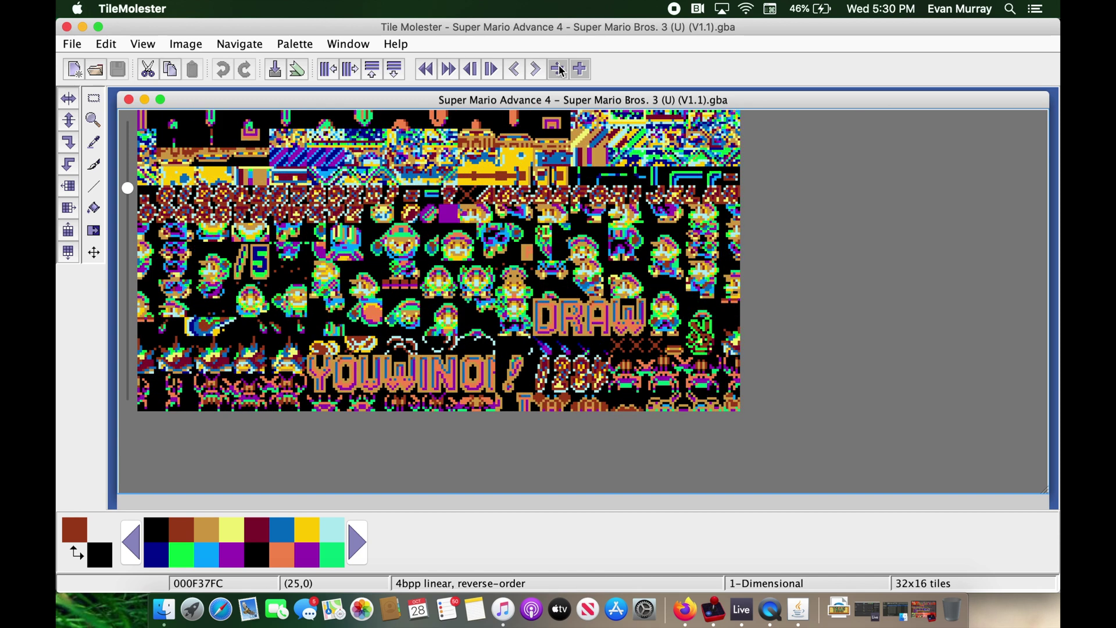
Step forward through the Super Mario Advance 4 ROM, nudging tiles to align the Mario sprites
key("Right")
key("Right")
key("Right")
key("Right")
key("Right")
key("Right")
key("Right")
key("Right")
key("Right")
key("Right")
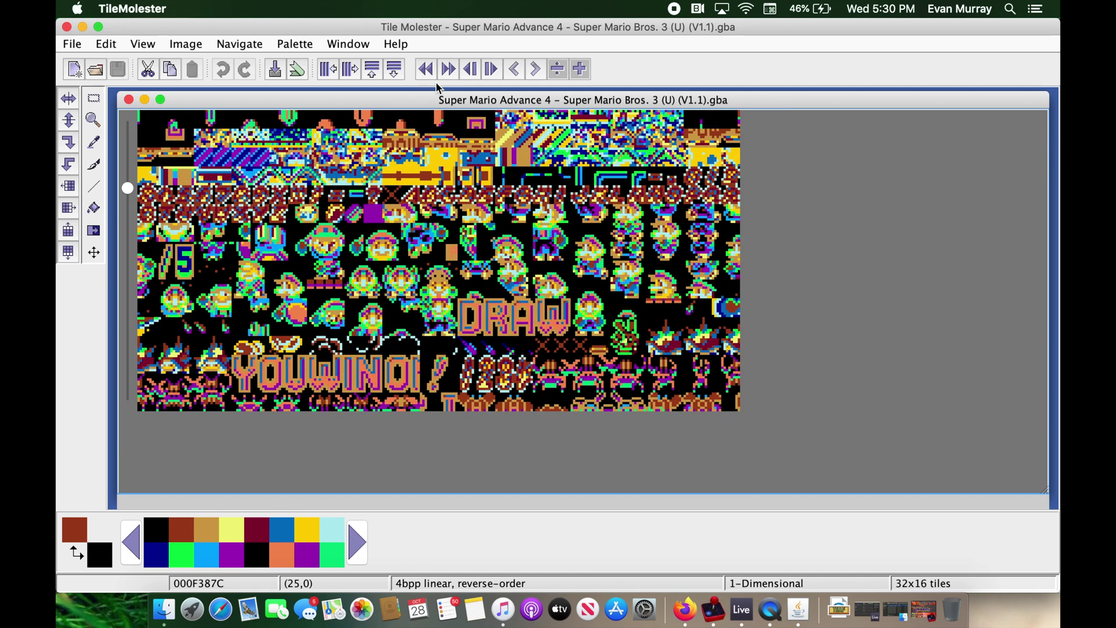
key("Right")
key("Right")
key("Right")
key("Down")
key("Down")
key("Down")
key("Down")
key("Down")
key("Down")
key("Down")
key("Down")
key("Down")
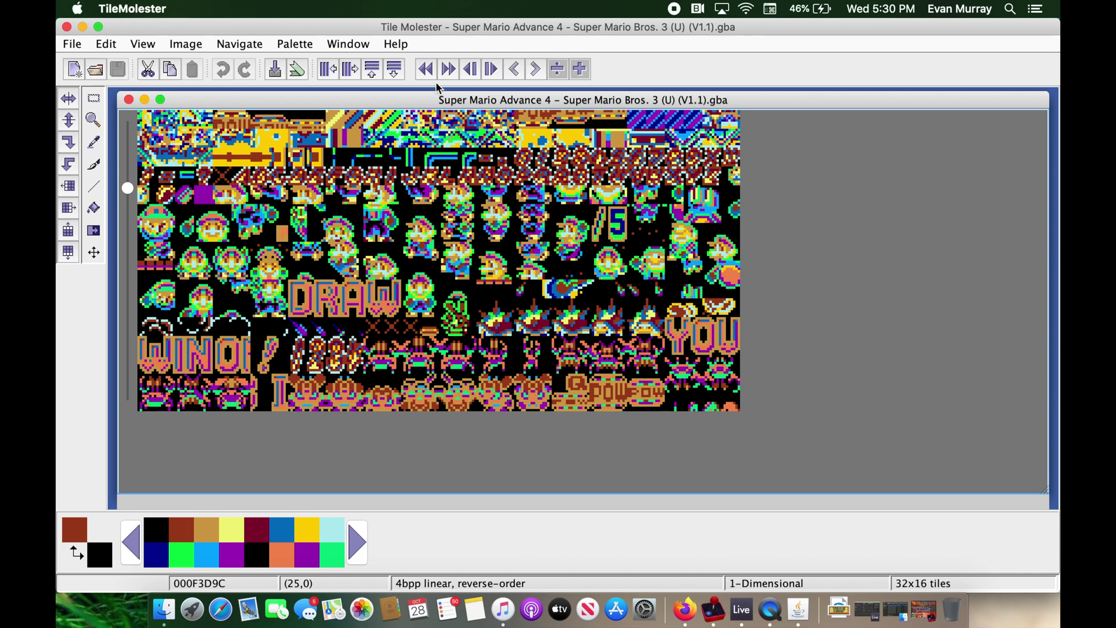
key("Down")
key("Down")
key("Down")
key("Down")
key("Down")
key("Down")
key("Down")
key("Down")
key("Down")
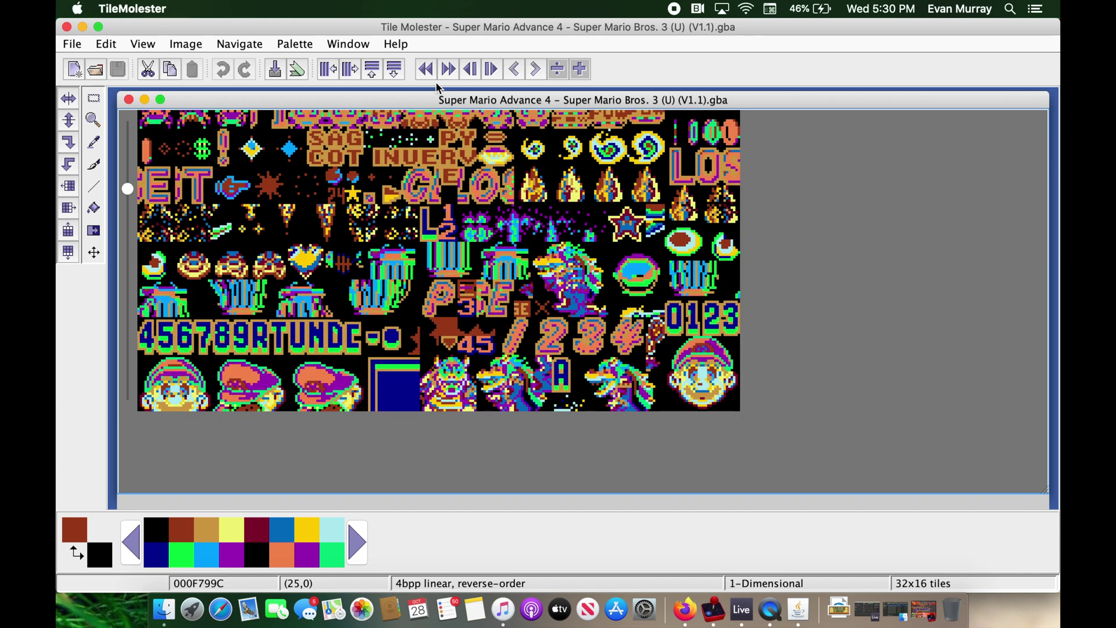
key("Up")
key("Up")
key("Up")
key("Up")
key("Up")
key("Up")
key("Up")
key("Right")
key("Right")
key("Right")
key("Right")
key("Right")
key("Right")
key("Right")
key("Right")
key("Right")
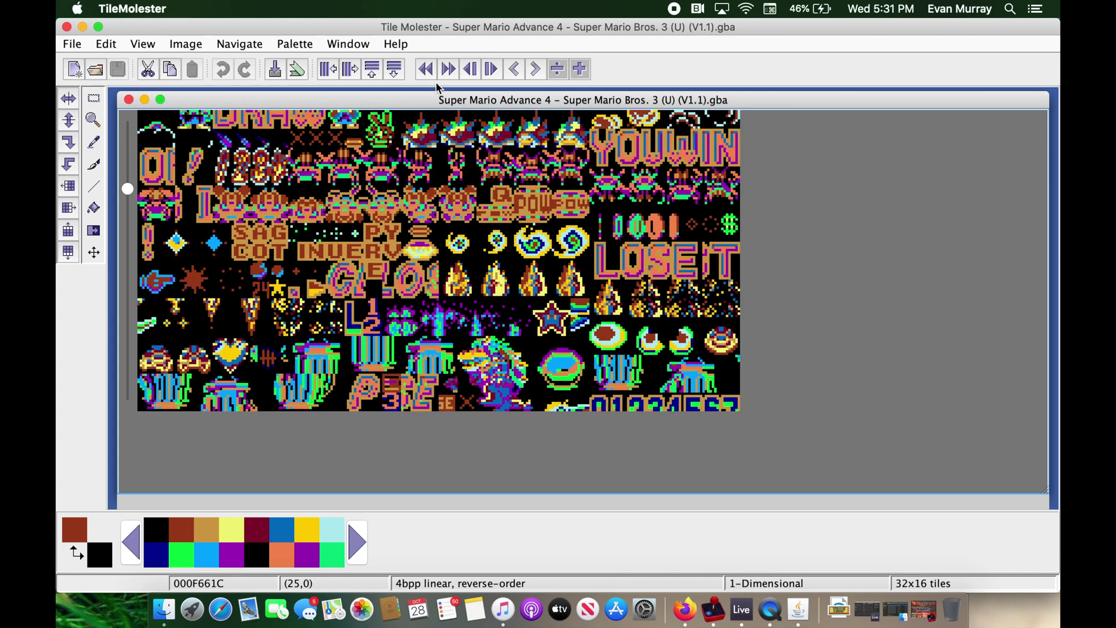
key("Up")
key("Up")
key("Up")
key("Up")
key("Up")
key("Up")
key("Up")
key("Up")
key("Up")
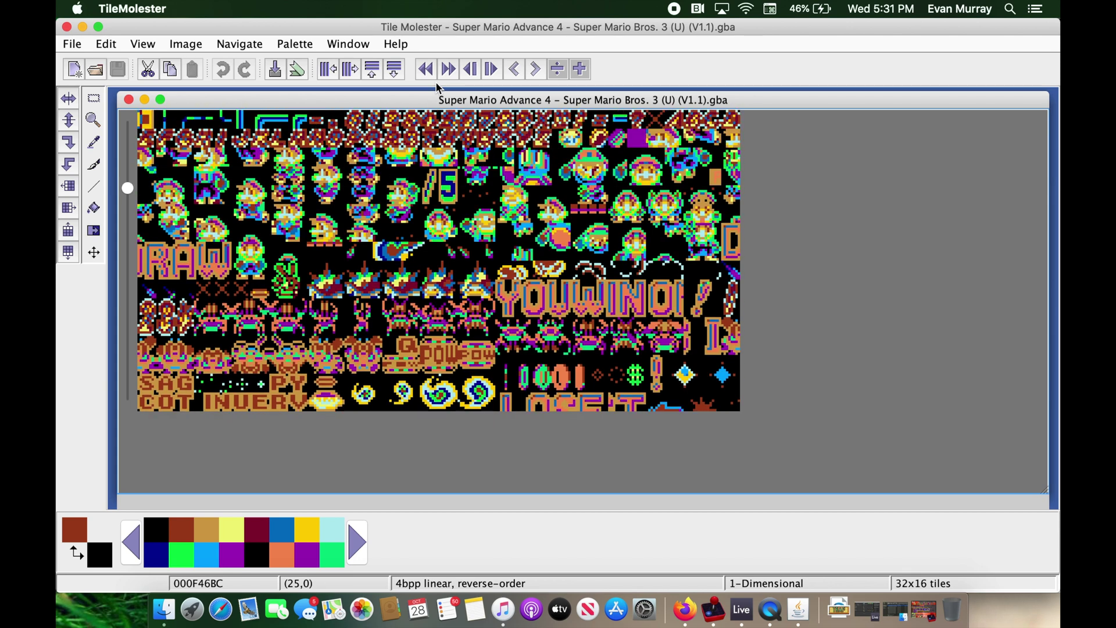
key("Right")
key("Right")
key("Right")
key("Right")
key("Right")
key("Right")
key("Right")
key("Right")
key("Right")
key("Right")
key("Right")
key("Right")
key("Right")
key("Right")
key("Right")
key("Right")
key("Right")
key("Right")
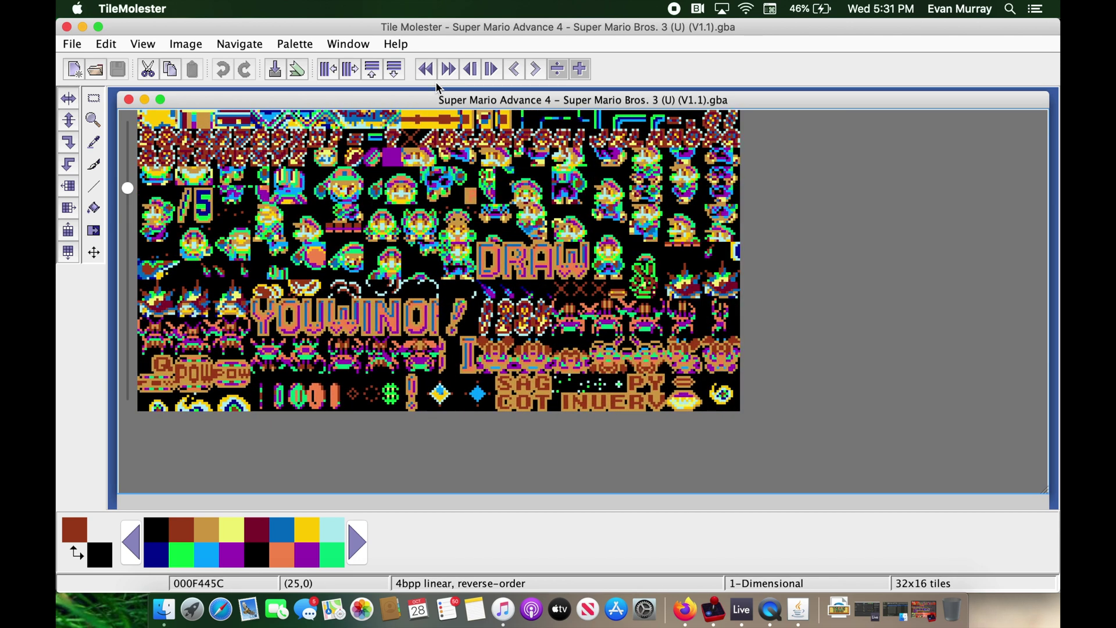
key("Right")
Continue down past the sprite graphics to offset 000FC11C, realigning columns tile by tile
key("Down")
key("Down")
key("Down")
key("Down")
key("Down")
key("Down")
key("Down")
key("Down")
key("Down")
key("Down")
key("Down")
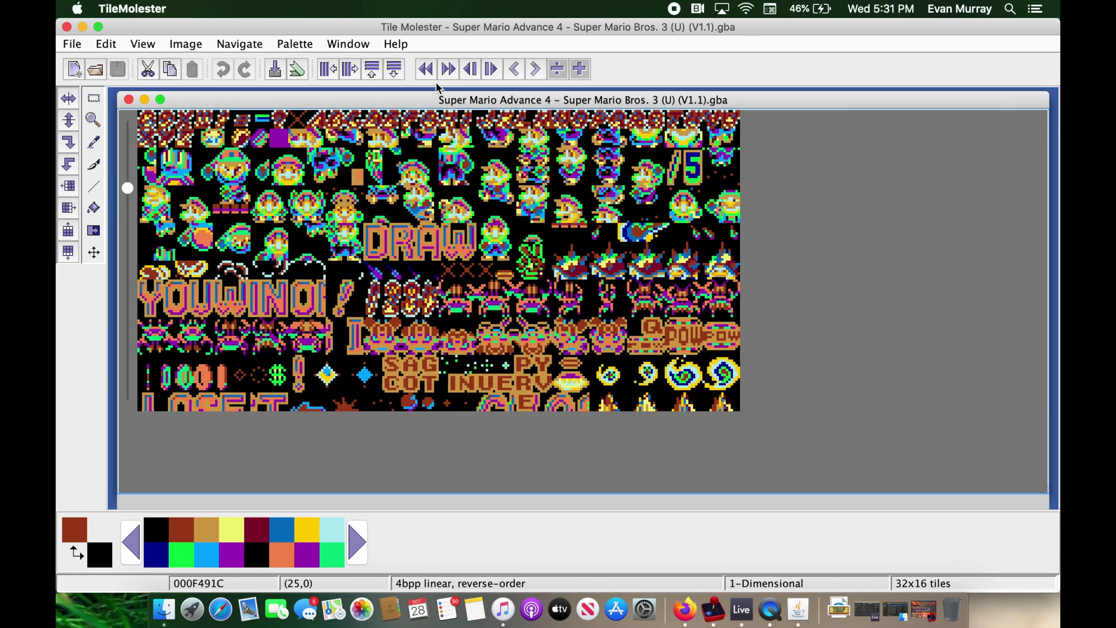
key("Down")
key("Down")
key("Down")
key("Down")
key("Down")
key("Down")
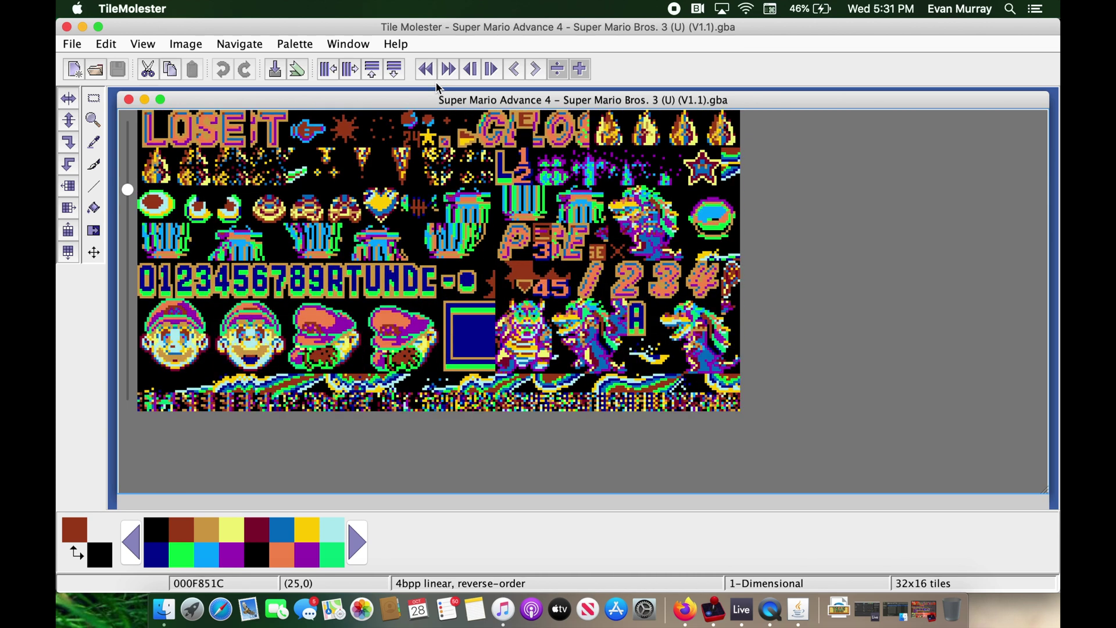
key("Up")
key("Up")
key("Right")
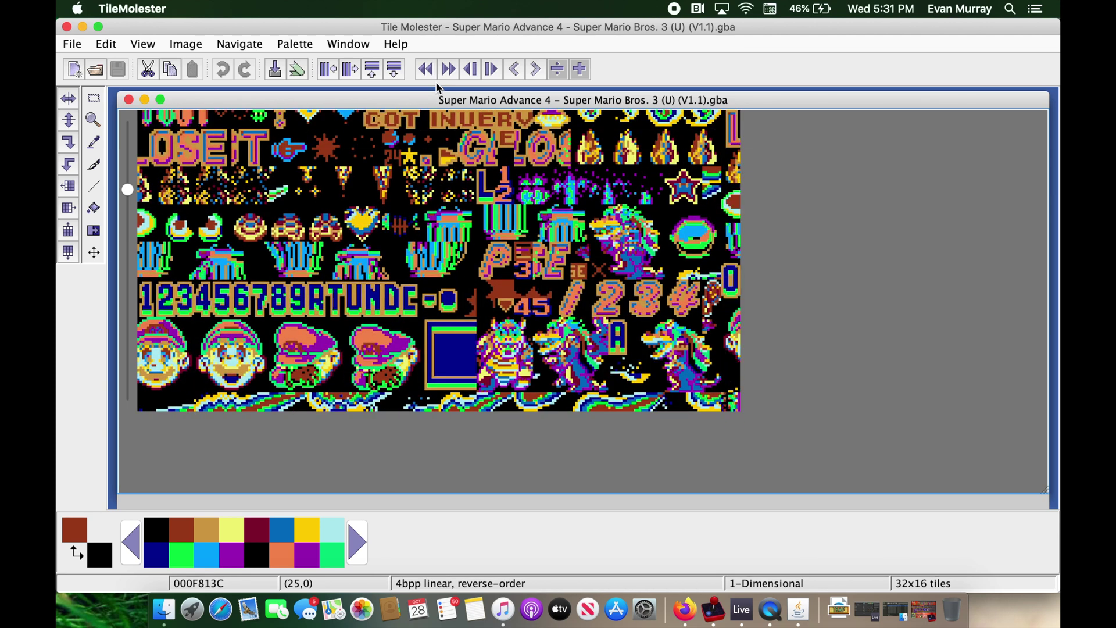
key("Right")
key("Left")
key("Left")
key("Right")
key("Left")
key("Down")
key("Down")
key("Down")
key("Down")
key("Down")
key("Down")
key("Down")
key("Down")
key("Down")
key("Down")
key("Down")
key("Down")
key("Down")
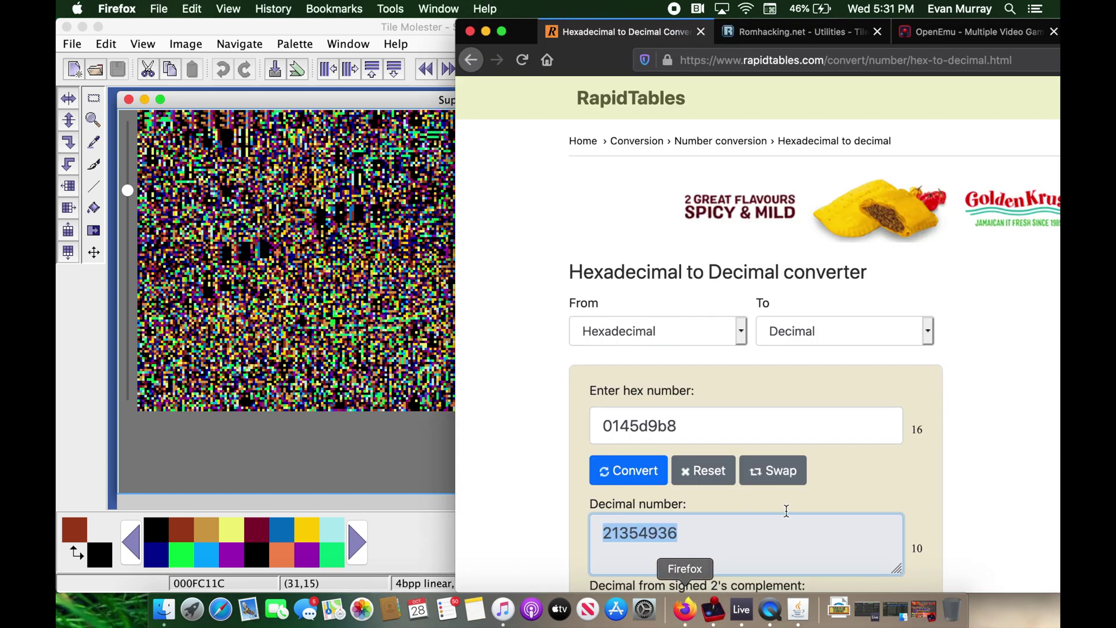
Convert hex 000fc11c to decimal 1032476, select the result, and return to TileMolester
double_click(767, 435)
type("000fc11c")
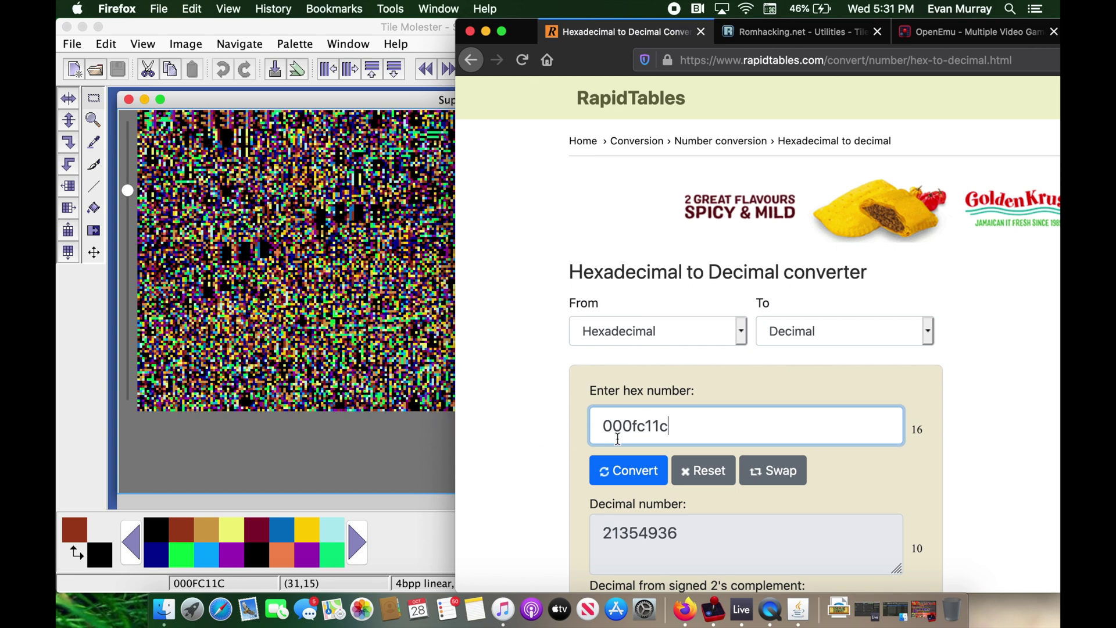
left_click(640, 469)
double_click(710, 535)
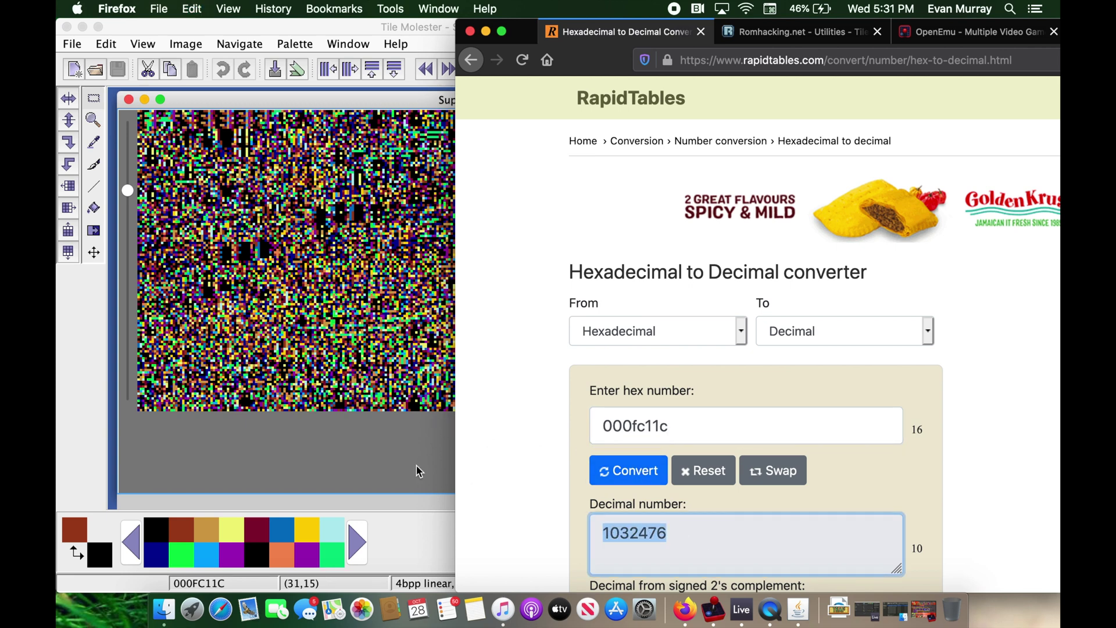
left_click(327, 472)
Import a palette from an offset inside the Super Mario Advance 4 ROM file
left_click(306, 46)
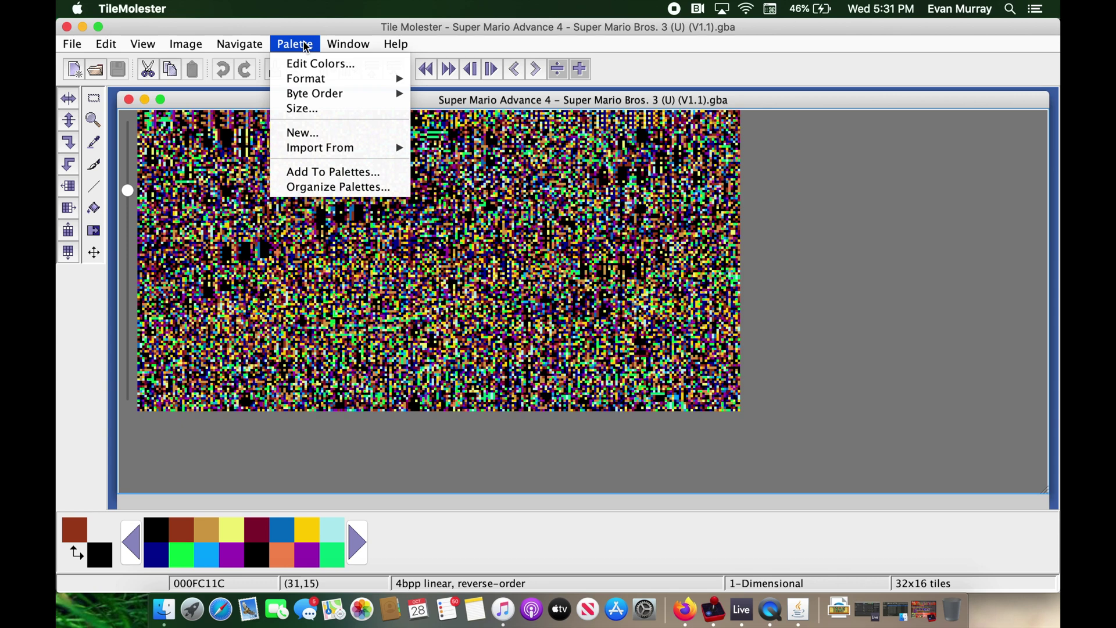
mouse_move(349, 153)
left_click(463, 147)
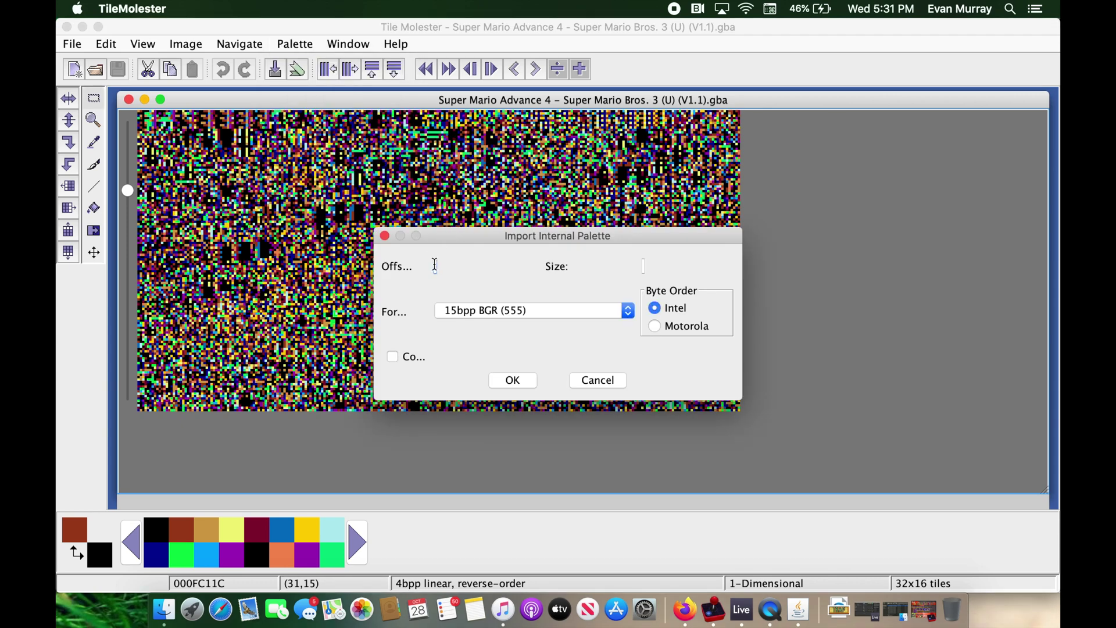
left_click(519, 381)
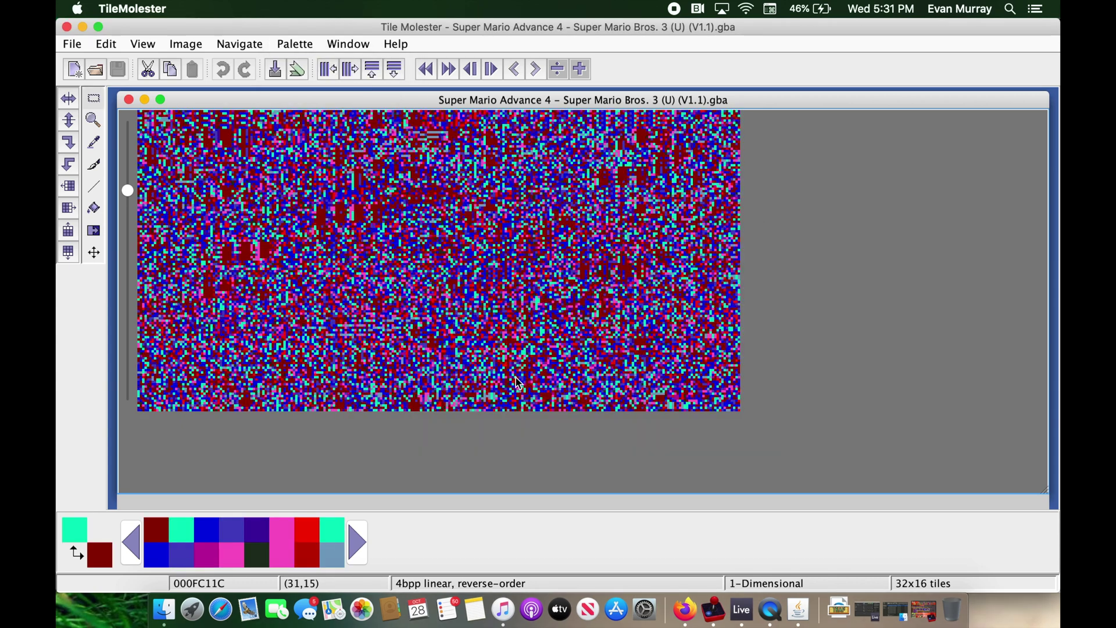
Advance the palette twice so the Mario sprite tiles turn dark blue, stepping back to 000F3D1C
scroll(519, 383, "up", 12)
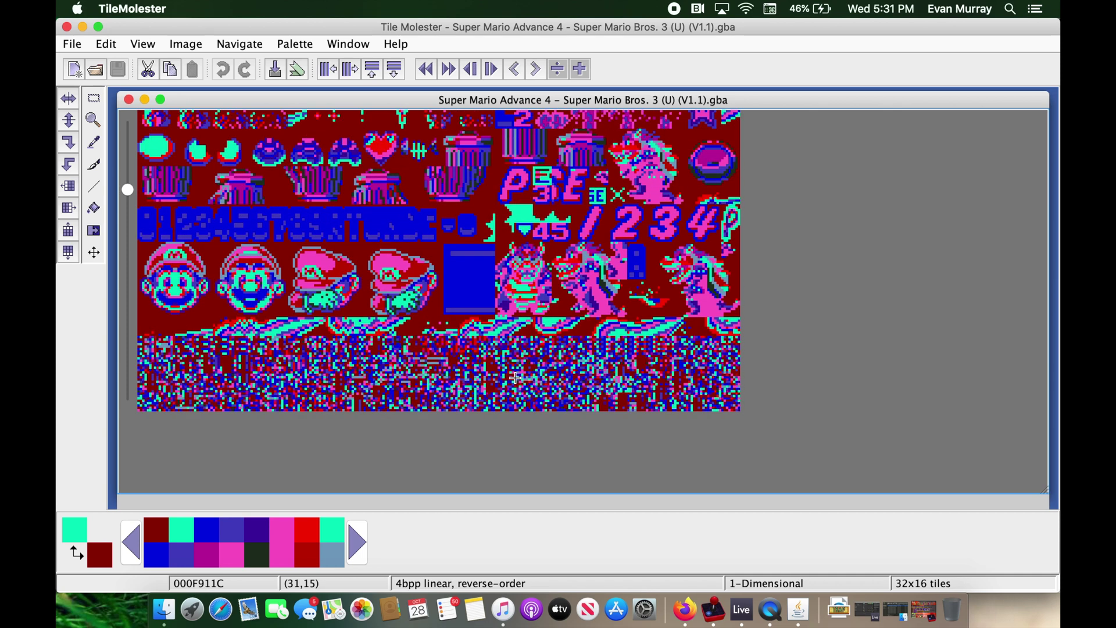
scroll(516, 378, "up", 5)
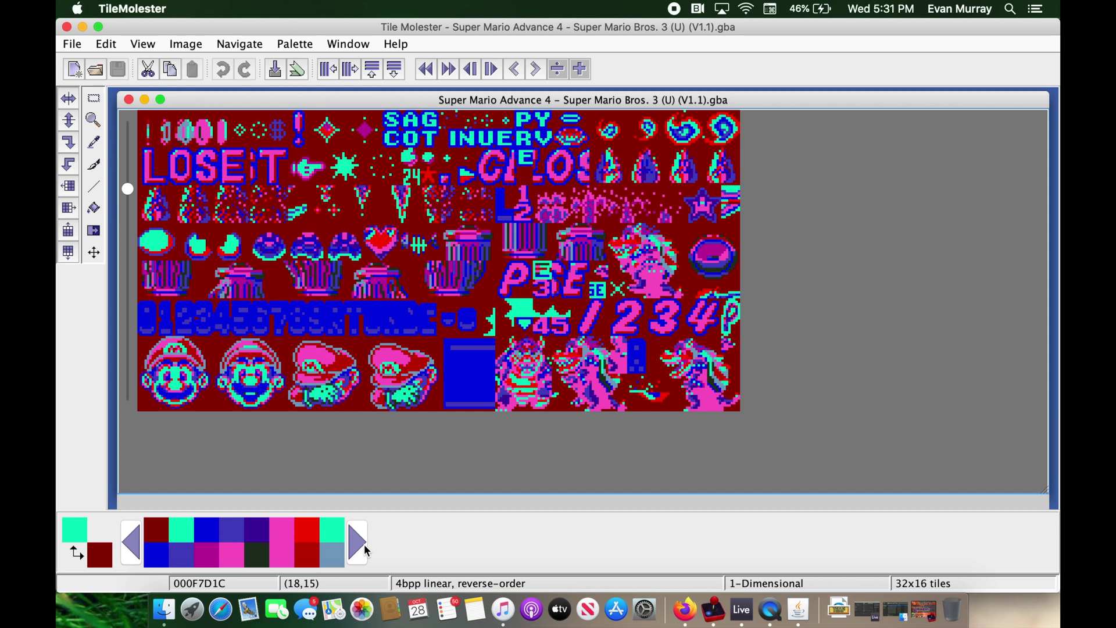
left_click(364, 544)
left_click(364, 544)
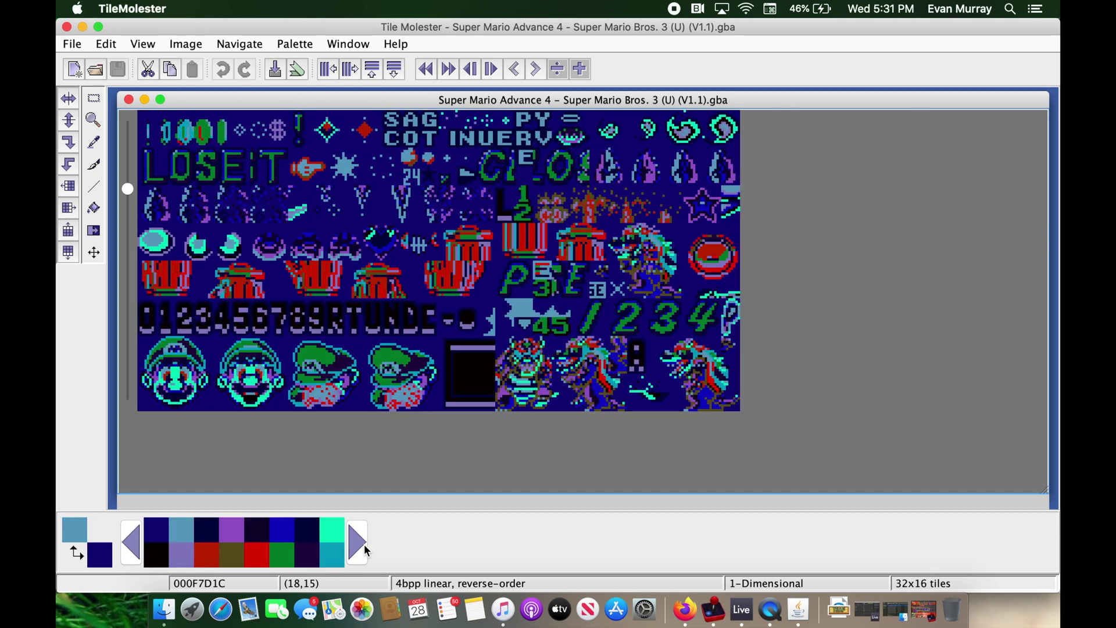
key("Up")
key("Up")
key("Up")
key("Up")
key("Up")
key("Up")
key("Up")
key("Up")
key("Up")
key("Up")
key("Up")
key("Up")
key("Up")
key("Up")
key("Up")
key("Up")
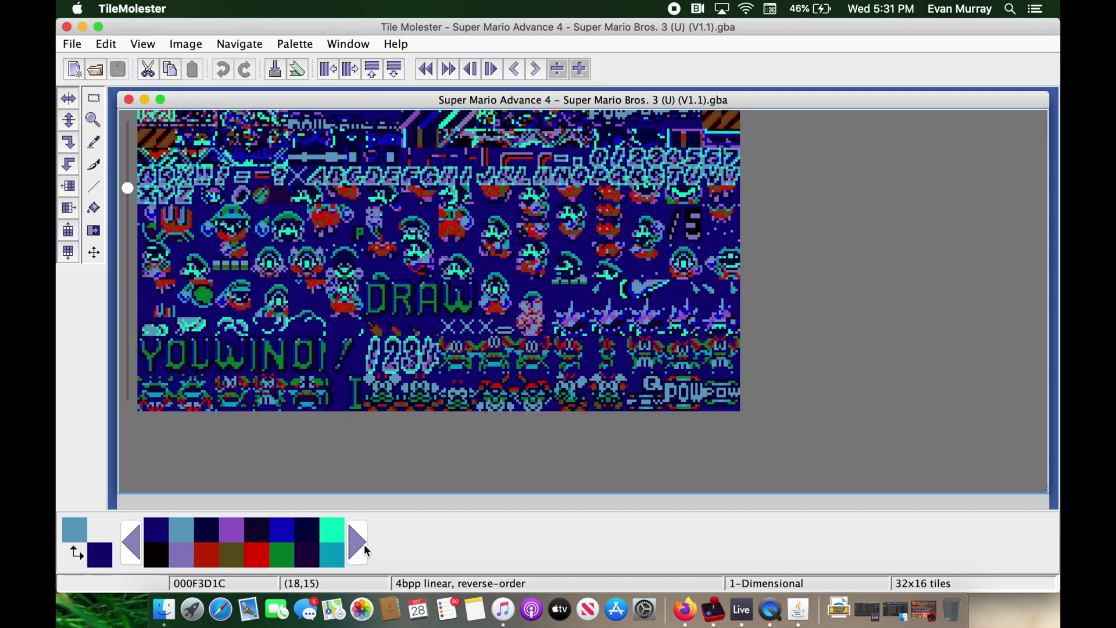